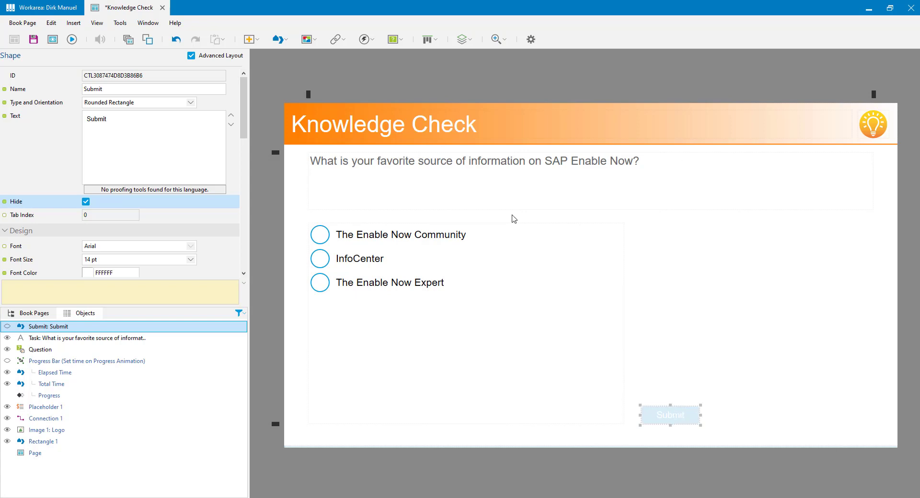
# - Add an On Click action to Submit that targets the Question with Check
pyautogui.moveTo(245, 98); pyautogui.dragTo(254, 233)
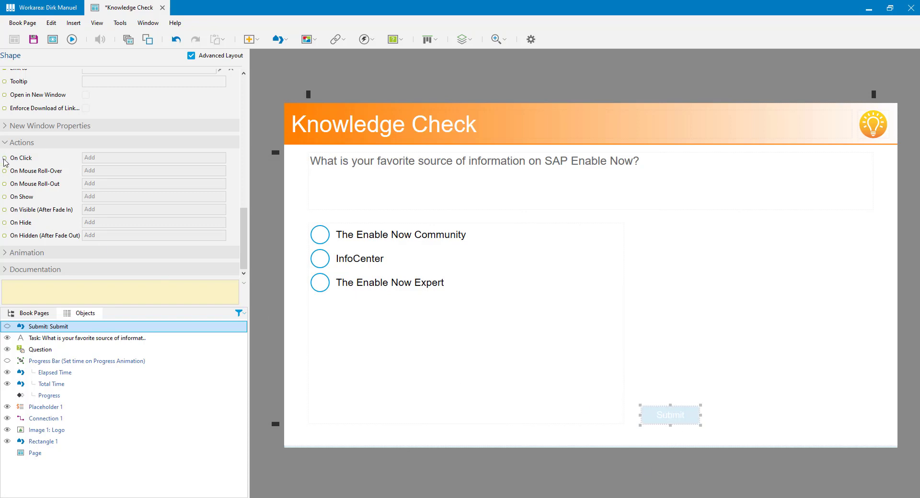
pyautogui.click(89, 157)
pyautogui.click(97, 160)
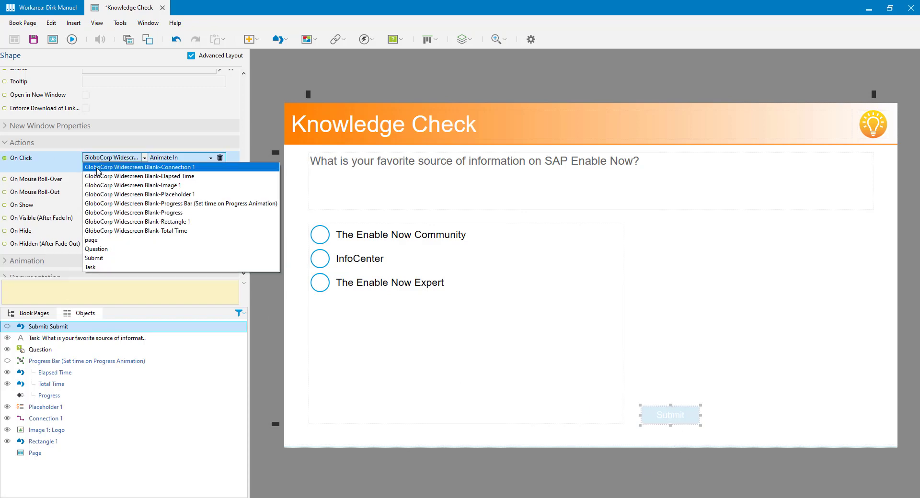
pyautogui.click(96, 248)
pyautogui.click(171, 158)
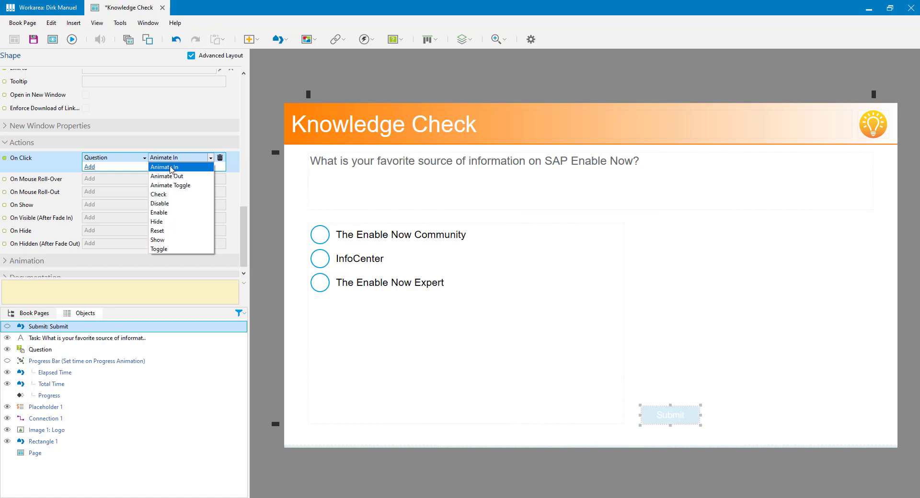
pyautogui.click(177, 197)
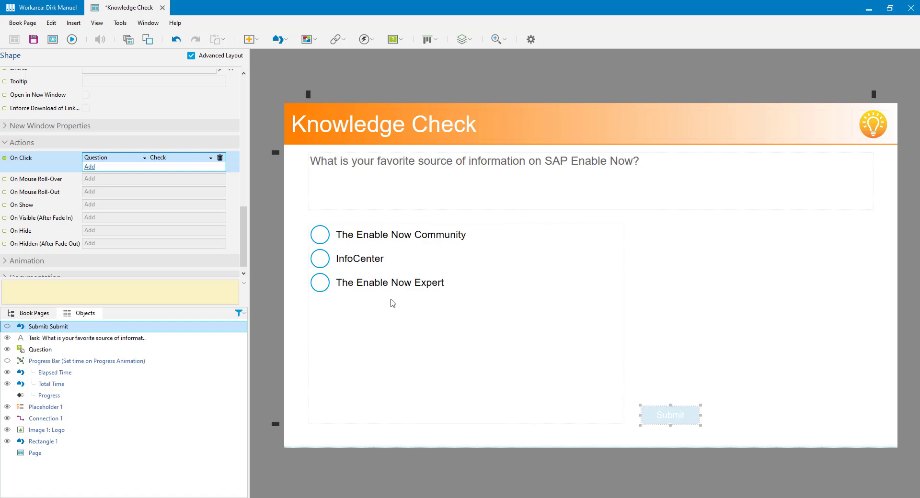
# - Review the Question's event actions, including On Wrong Answer, then reselect the Submit button
pyautogui.click(397, 277)
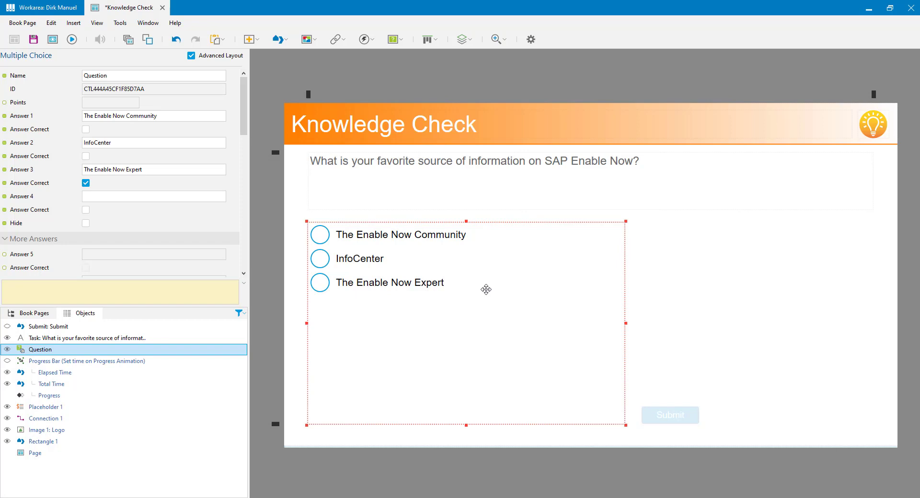
pyautogui.moveTo(242, 99); pyautogui.dragTo(252, 249)
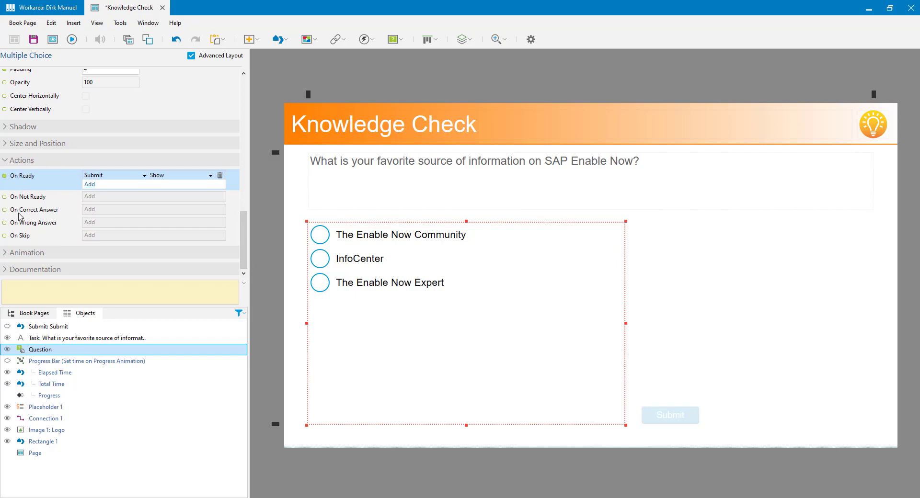
pyautogui.click(32, 223)
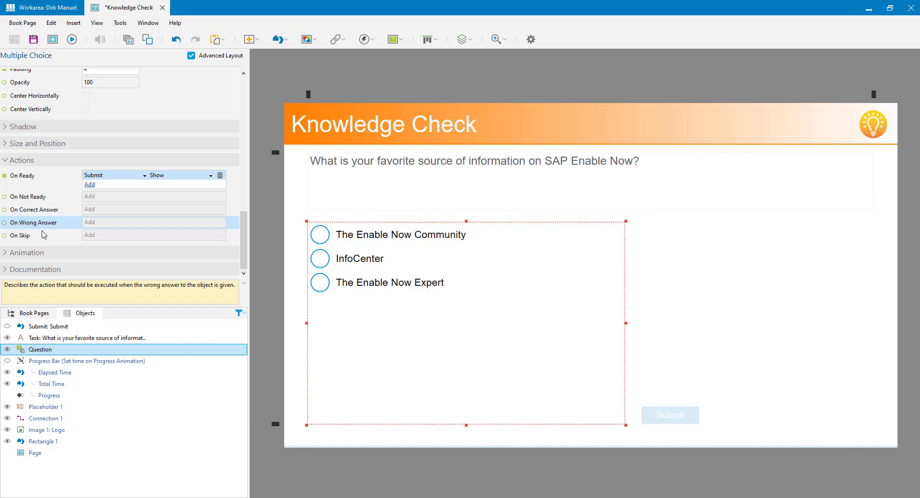
pyautogui.click(680, 414)
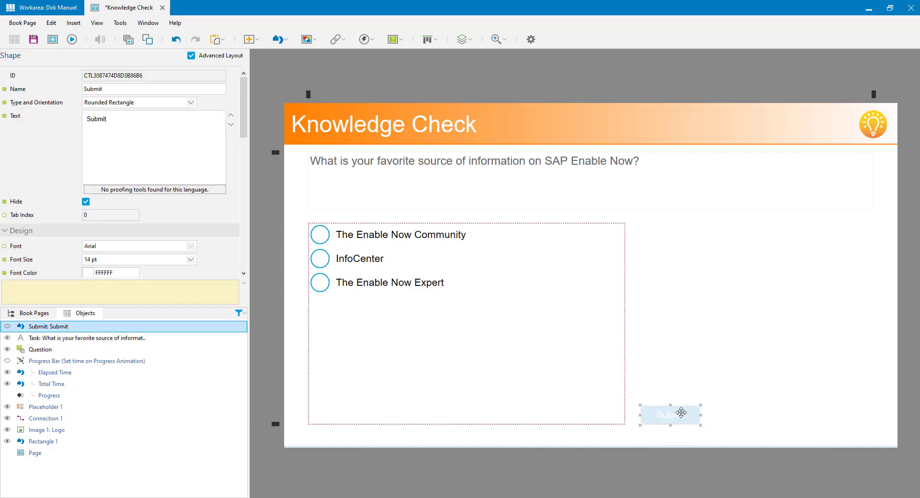
# - Duplicate Submit just above itself, unhide the copy, and name and label it 'Try Again'
pyautogui.moveTo(680, 414); pyautogui.dragTo(679, 390)
pyautogui.click(86, 203)
pyautogui.click(87, 202)
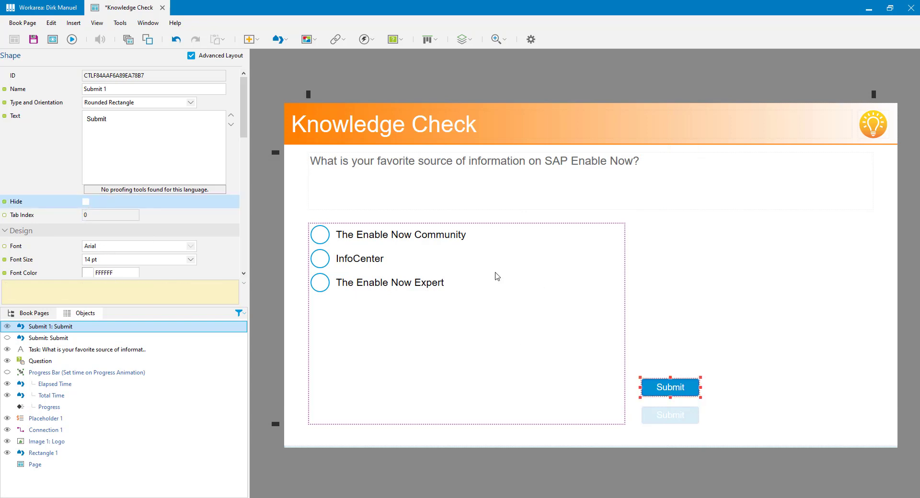
pyautogui.click(132, 89)
pyautogui.write('Try')
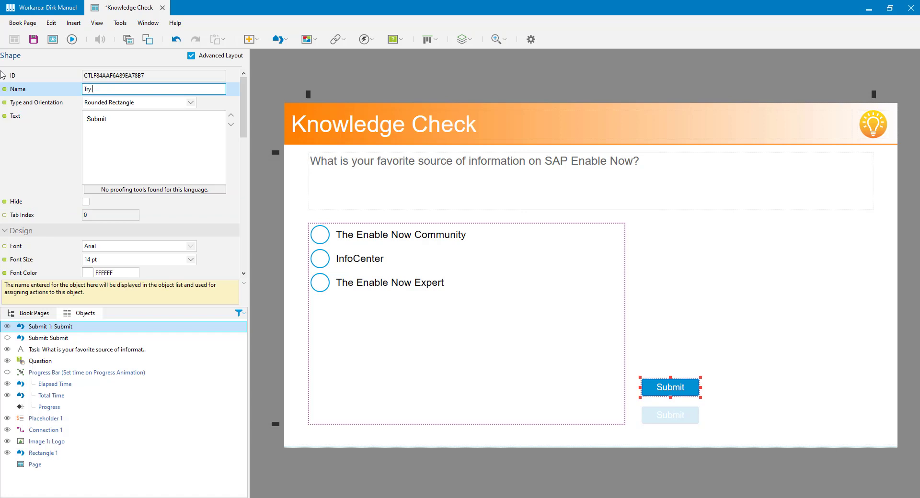
pyautogui.write(' Again')
pyautogui.click(139, 123)
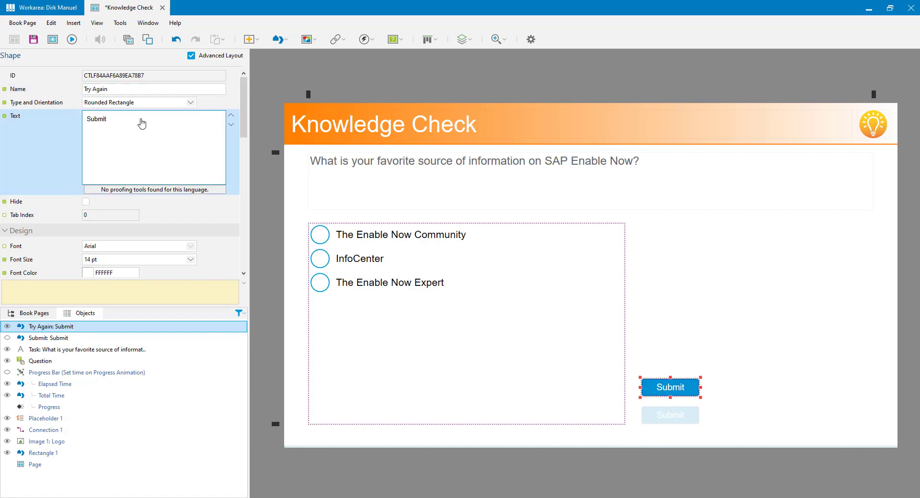
pyautogui.hotkey('ctrl', 'a')
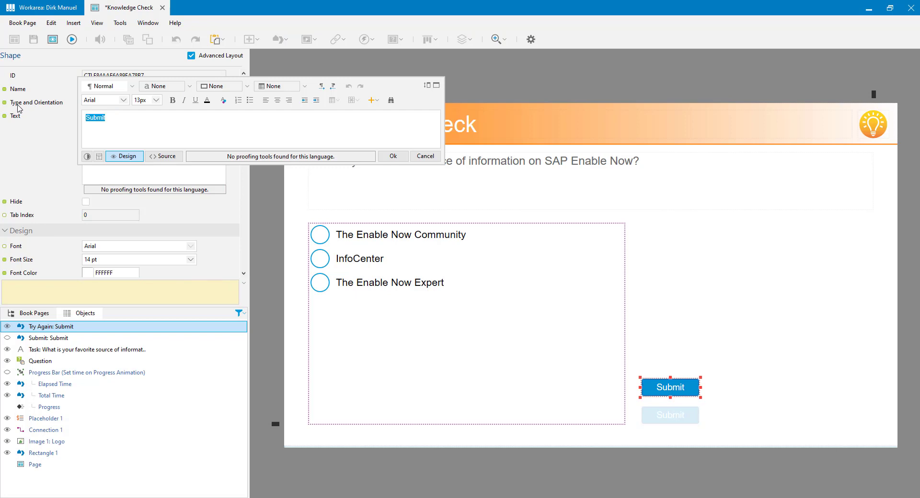
pyautogui.write('Try Again')
pyautogui.click(393, 156)
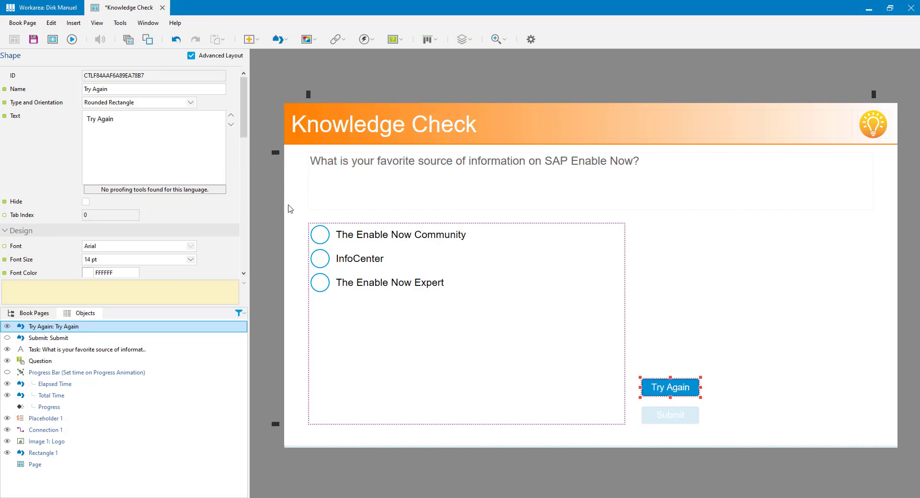
# - Give Try Again a FFDBDB pink fill, FF0000 red border and red text
pyautogui.moveTo(244, 125); pyautogui.dragTo(245, 195)
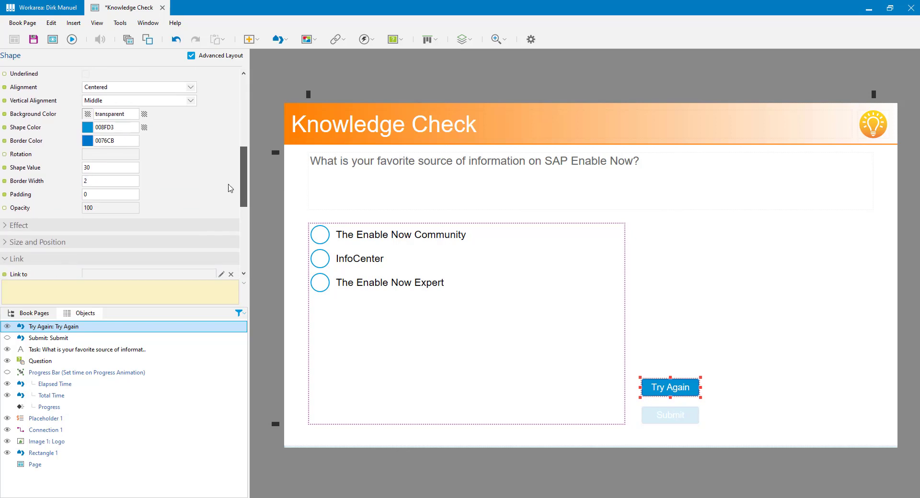
pyautogui.click(91, 129)
pyautogui.click(123, 269)
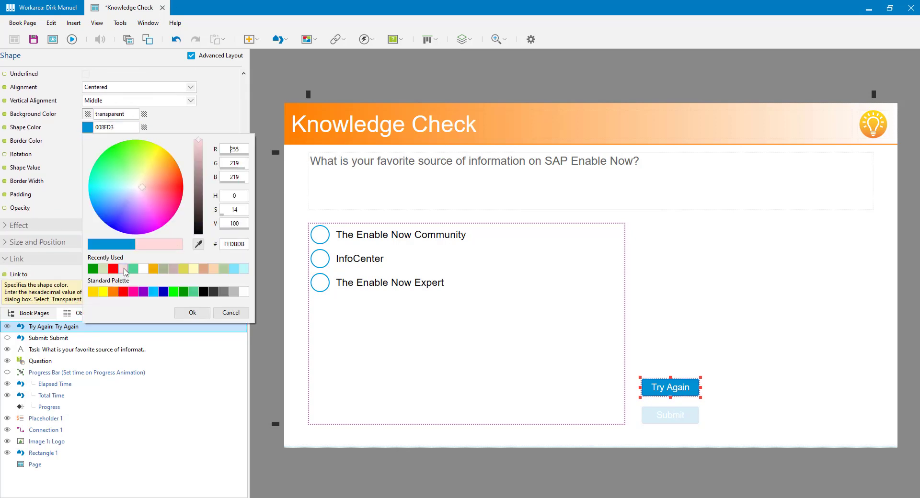
pyautogui.click(187, 313)
pyautogui.click(89, 142)
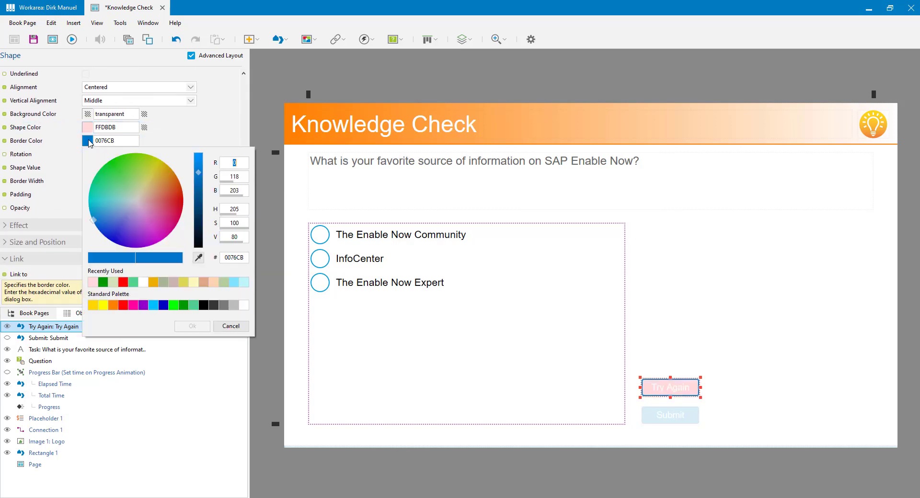
pyautogui.click(123, 282)
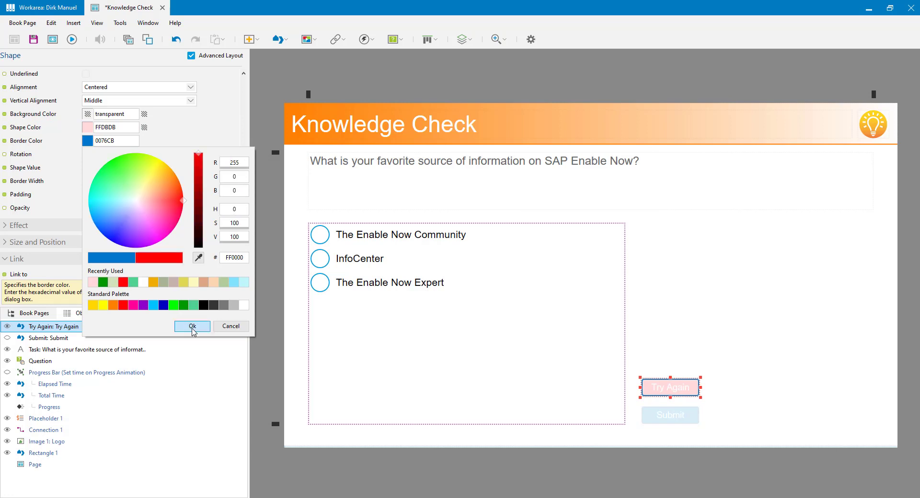
pyautogui.click(192, 326)
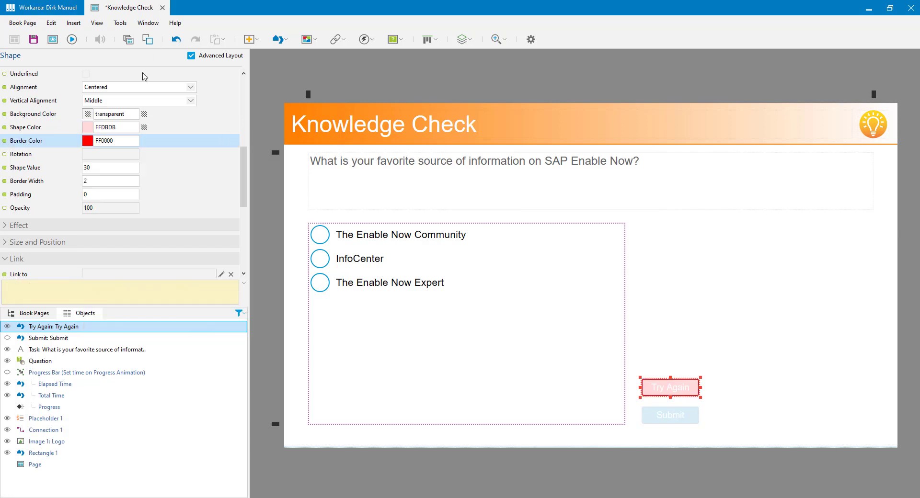
pyautogui.scroll(4, 109, 157)
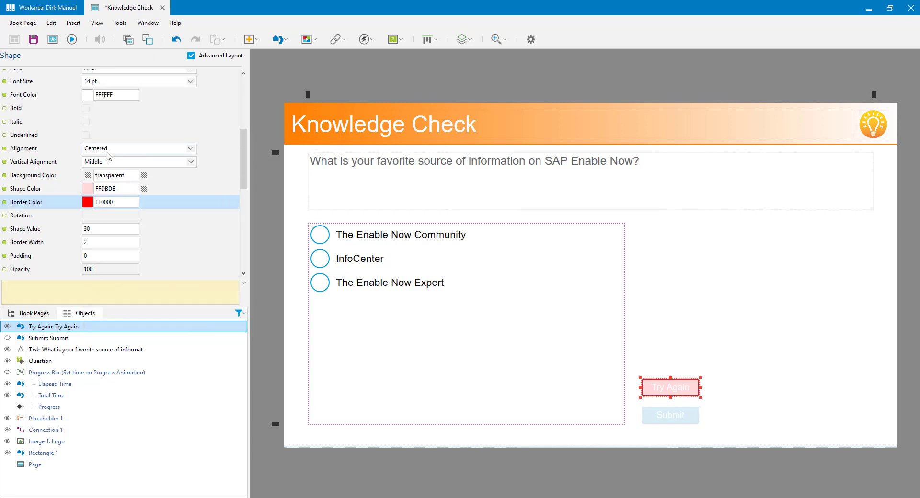
pyautogui.click(88, 98)
pyautogui.click(192, 282)
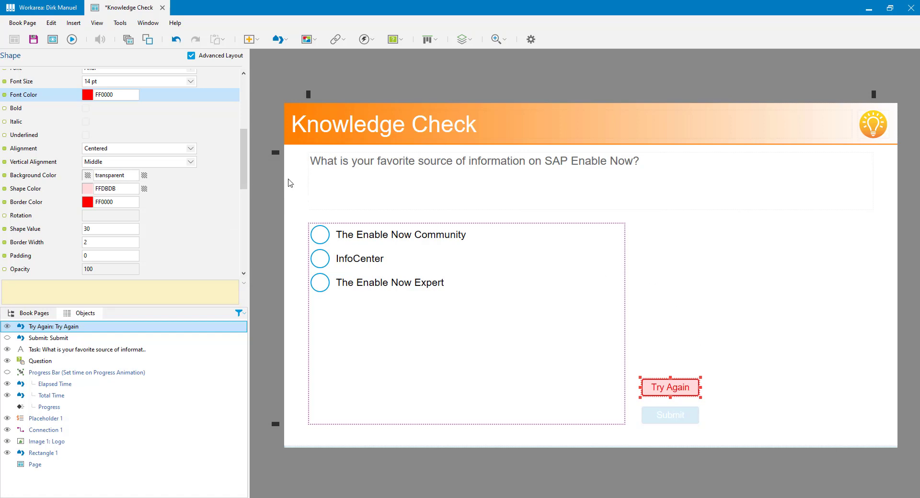
pyautogui.moveTo(244, 160); pyautogui.dragTo(247, 239)
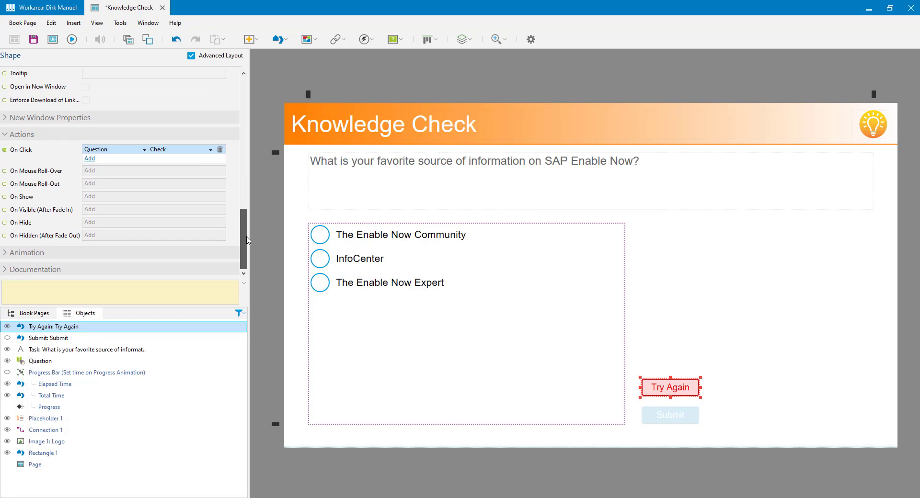
# - Make Try Again's click reset the question, and a wrong answer animate in Try Again
pyautogui.click(211, 150)
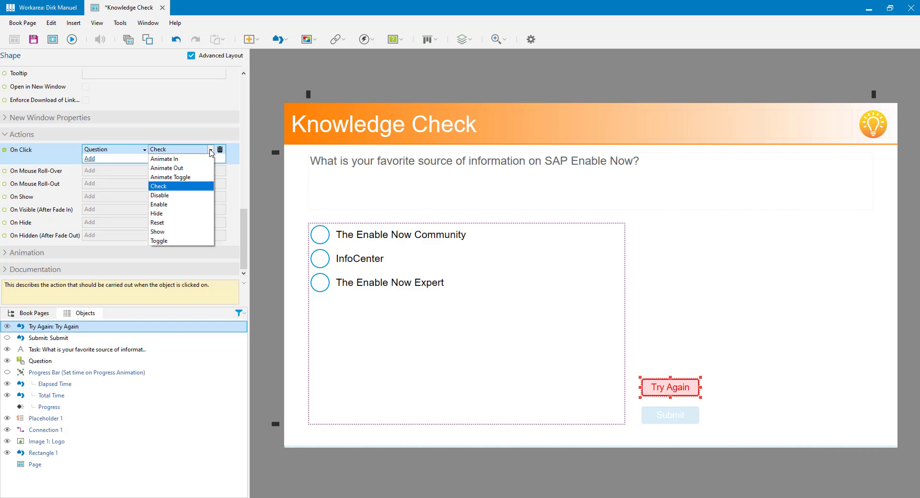
pyautogui.click(178, 223)
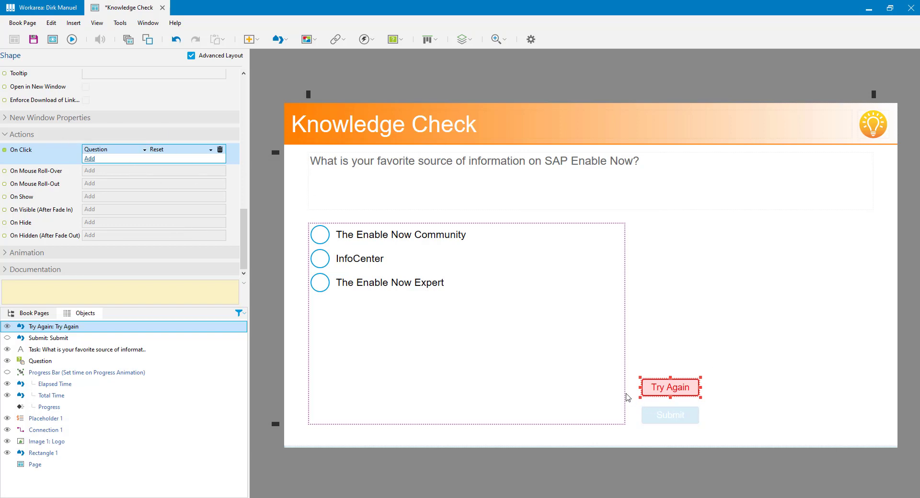
pyautogui.click(443, 284)
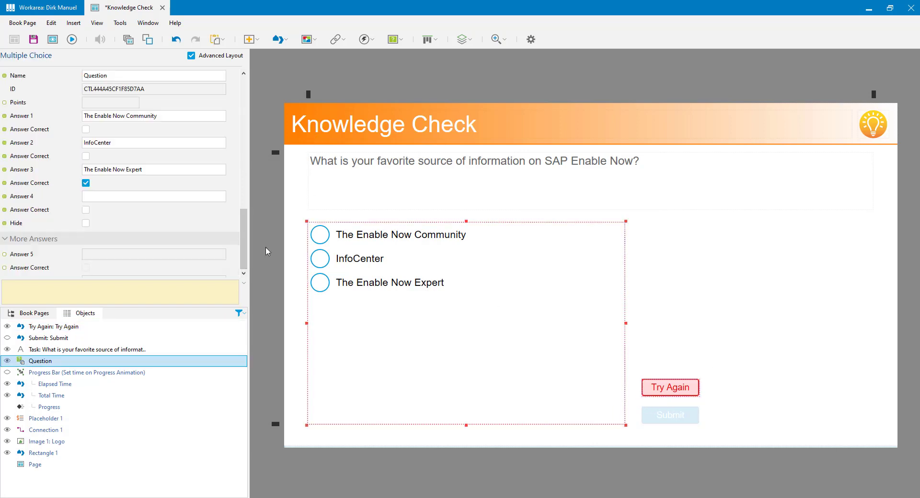
pyautogui.moveTo(246, 130); pyautogui.dragTo(248, 256)
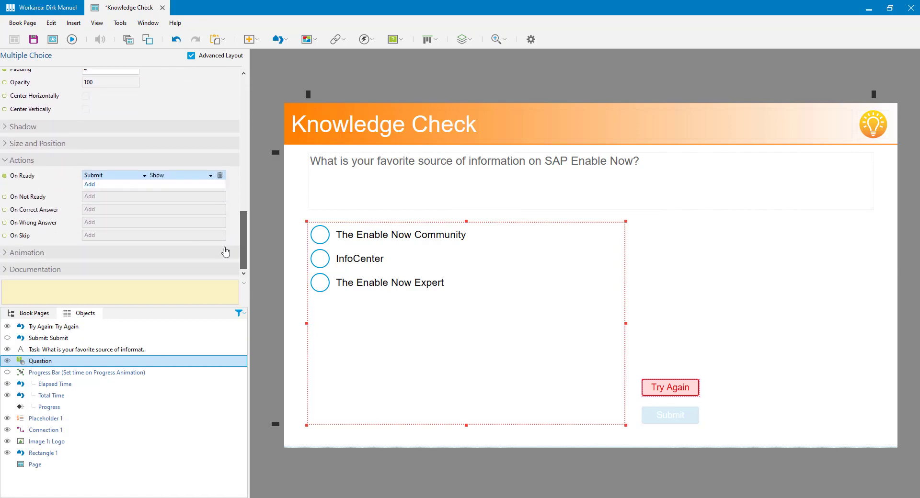
pyautogui.click(3, 226)
pyautogui.click(90, 223)
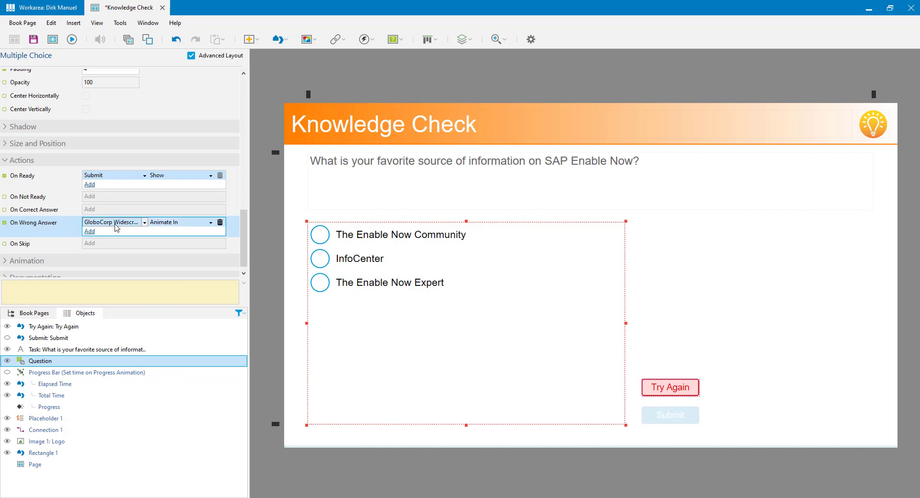
pyautogui.click(118, 225)
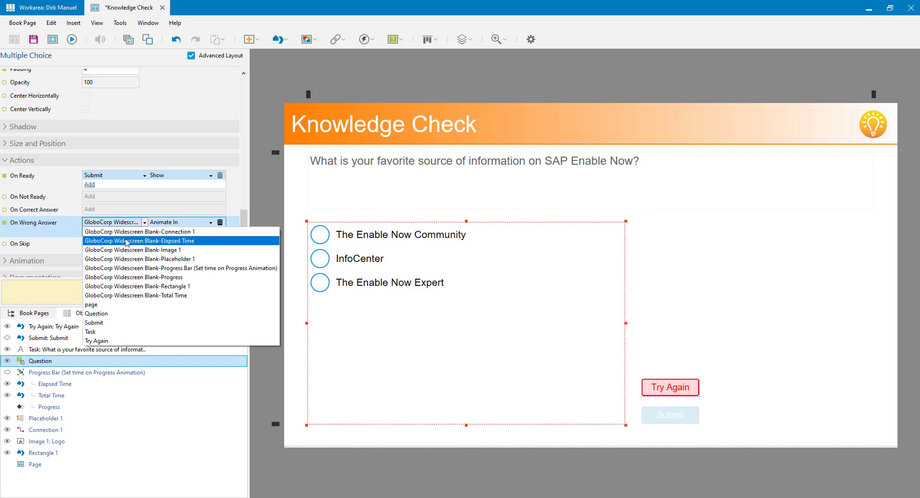
pyautogui.click(120, 342)
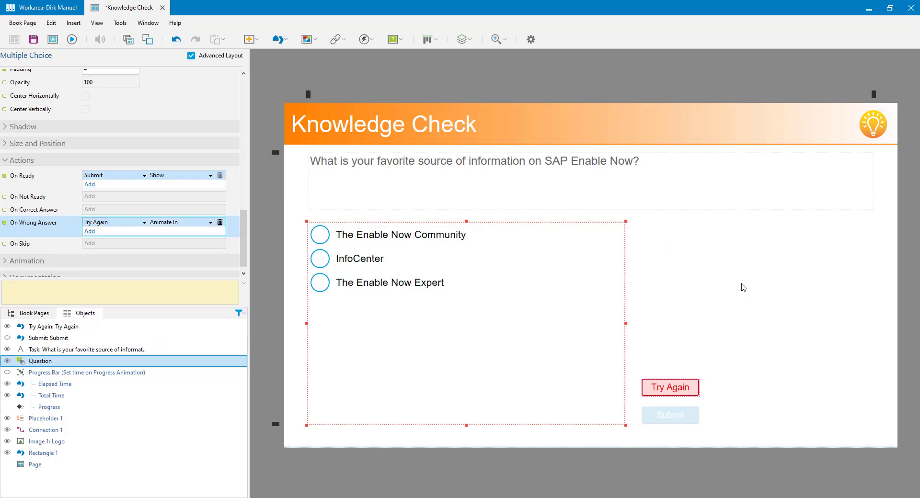
# - Look at the correct-answer event, then reselect the Try Again button
pyautogui.click(36, 214)
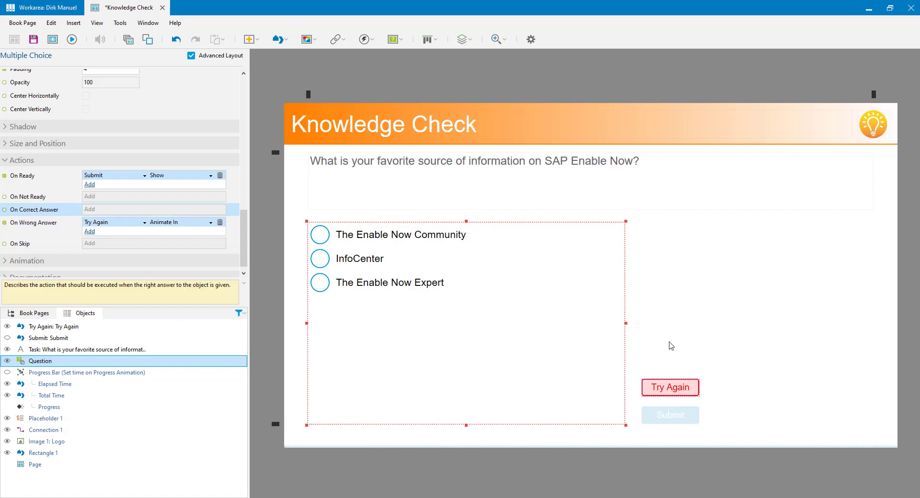
pyautogui.click(688, 409)
pyautogui.click(671, 387)
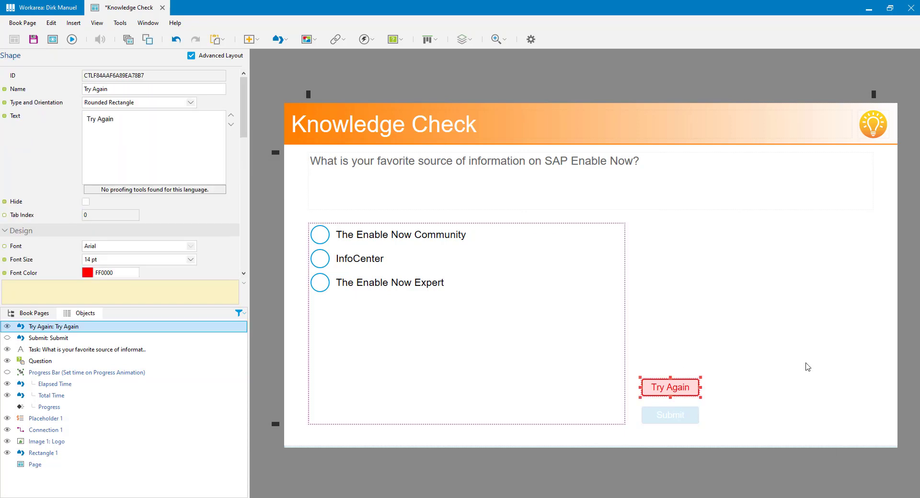
# - Duplicate Try Again above itself and name and label the copy 'Next'
pyautogui.hotkey('ctrl', 'd')
pyautogui.moveTo(676, 395); pyautogui.dragTo(669, 357)
pyautogui.click(129, 89)
pyautogui.write('C')
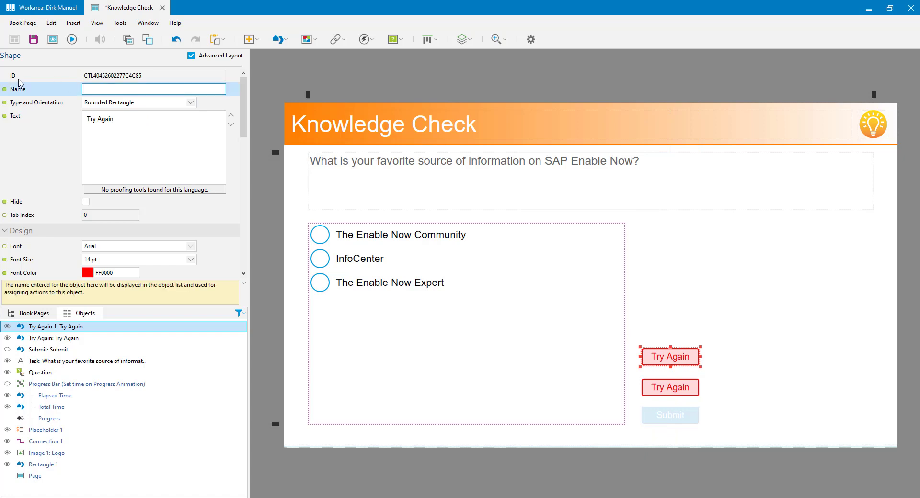
pyautogui.click(154, 124)
pyautogui.doubleClick(154, 120)
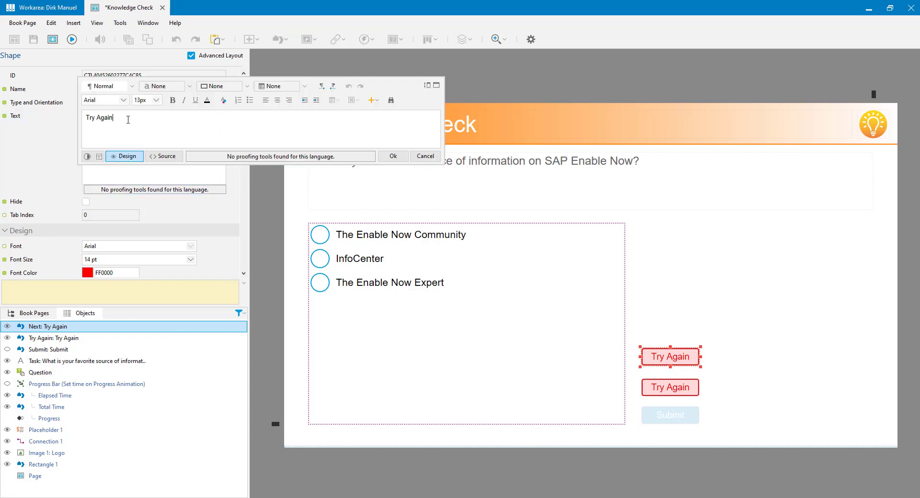
pyautogui.write('Next')
pyautogui.click(393, 158)
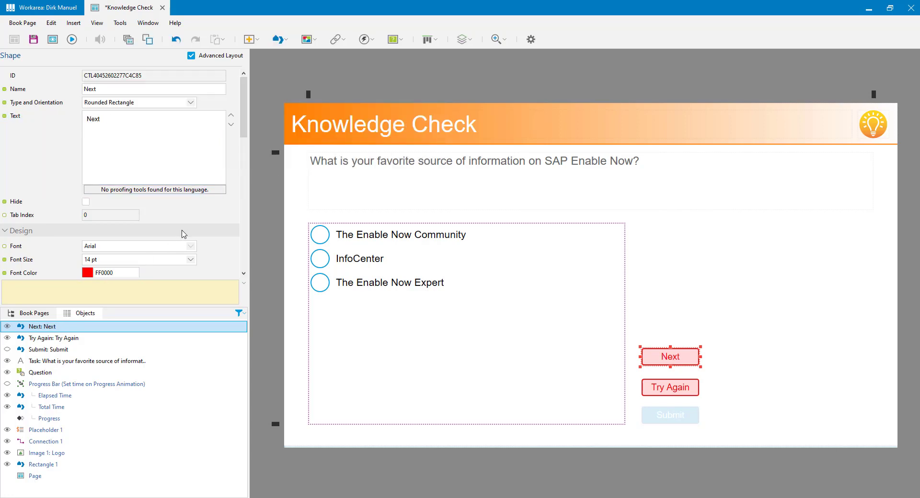
# - Give Next 009900 green text and border with a D0E2B9 light-green fill
pyautogui.scroll(-3, 183, 233)
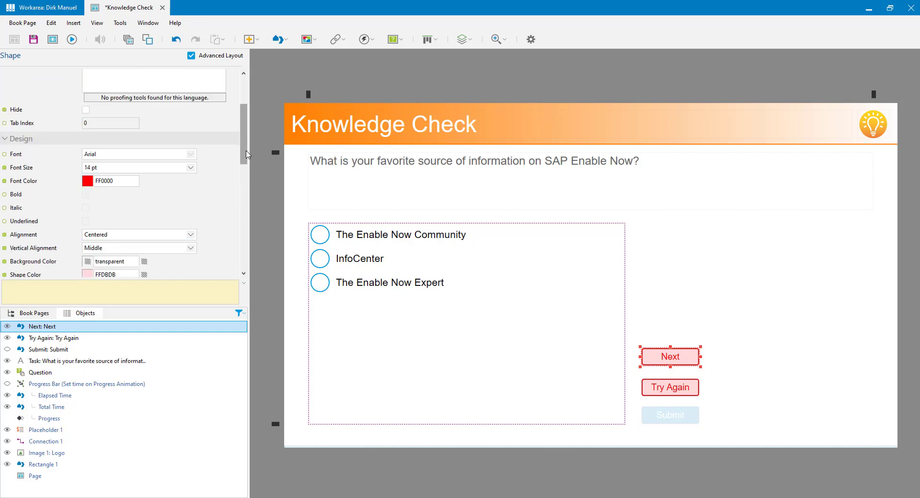
pyautogui.scroll(-1, 247, 155)
pyautogui.click(87, 145)
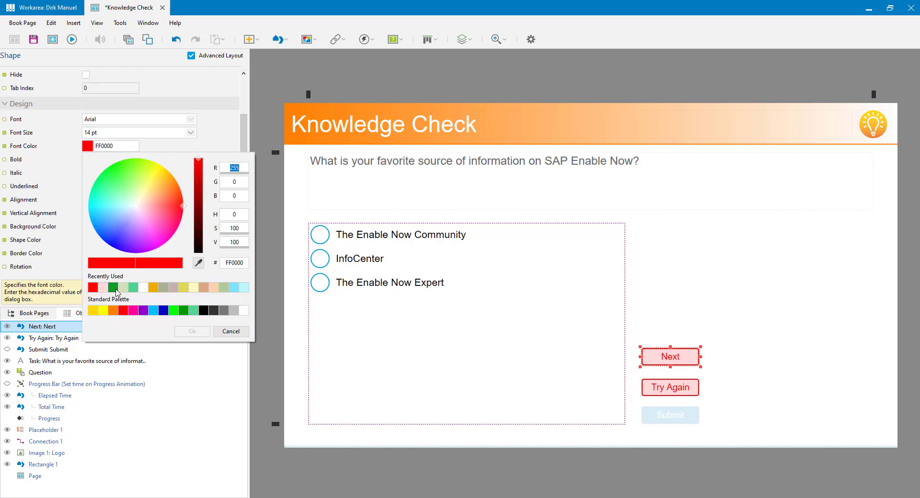
pyautogui.click(114, 288)
pyautogui.click(191, 331)
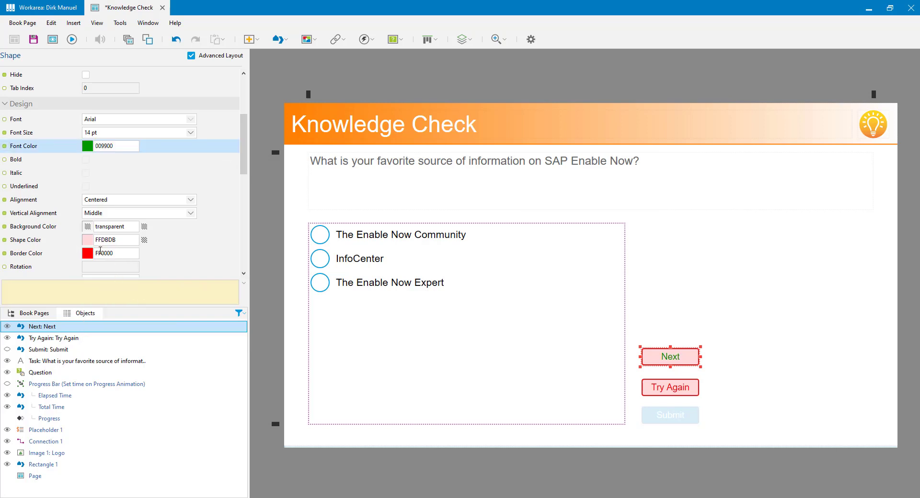
pyautogui.click(88, 254)
pyautogui.click(94, 395)
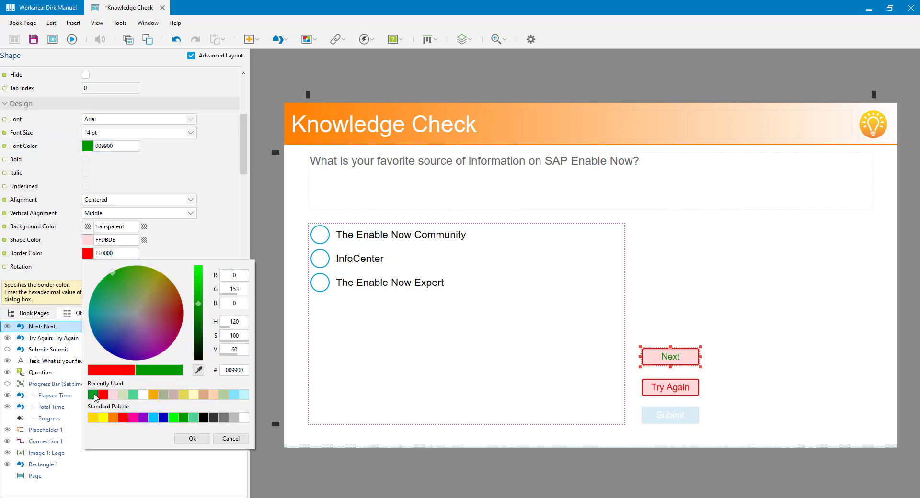
pyautogui.click(192, 439)
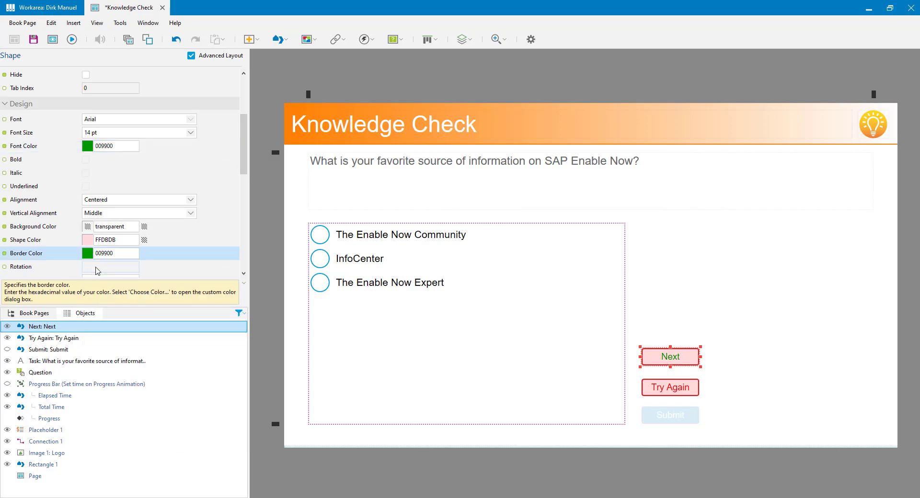
pyautogui.click(87, 240)
pyautogui.click(123, 382)
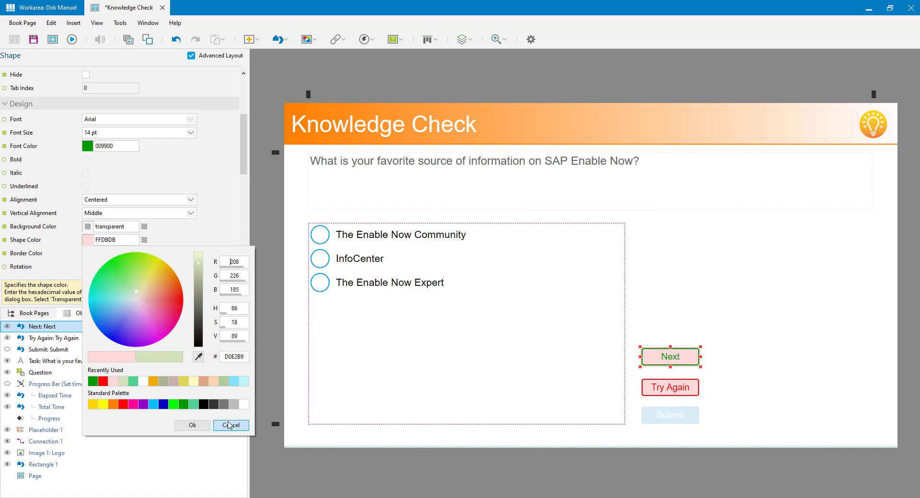
pyautogui.click(192, 425)
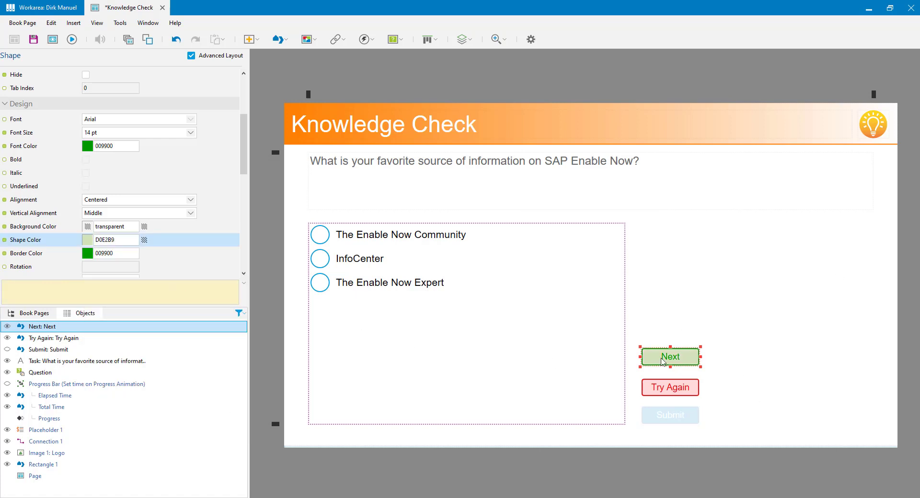
pyautogui.click(372, 333)
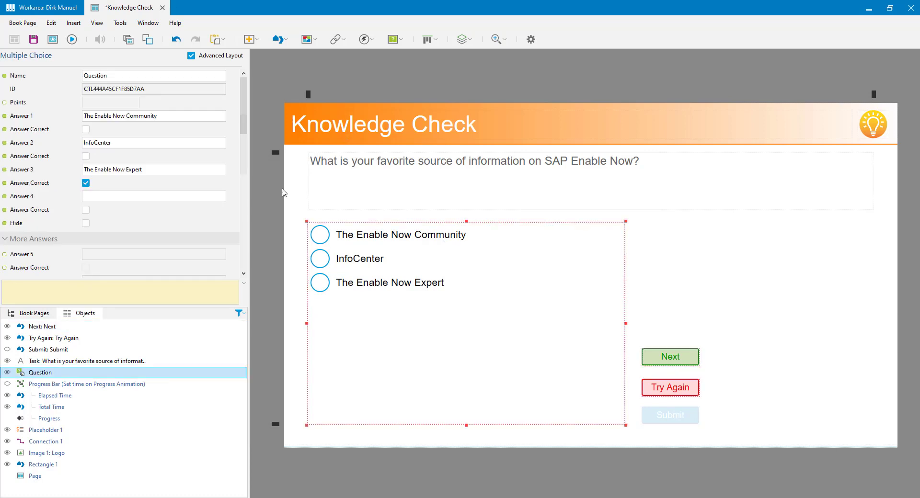
# - Add On Correct Answer > Next > Show, and switch On Wrong Answer's Try Again action to Show
pyautogui.moveTo(243, 124); pyautogui.dragTo(259, 248)
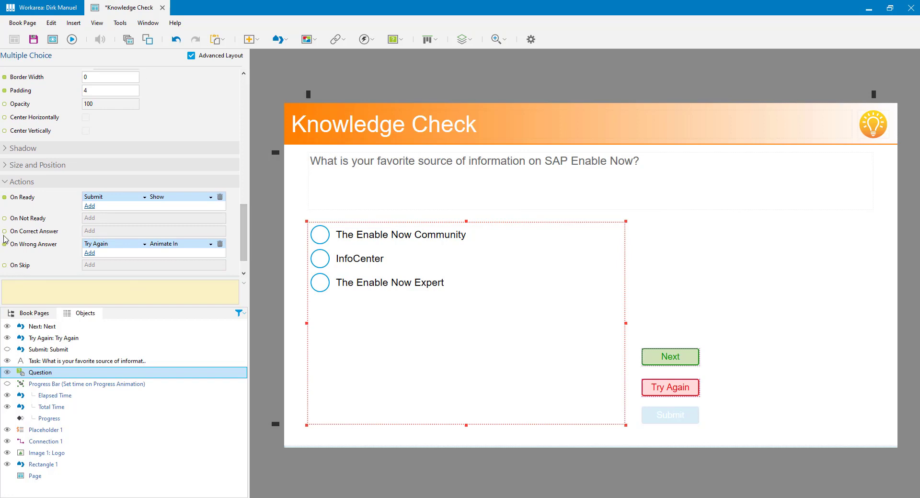
pyautogui.click(92, 232)
pyautogui.click(114, 232)
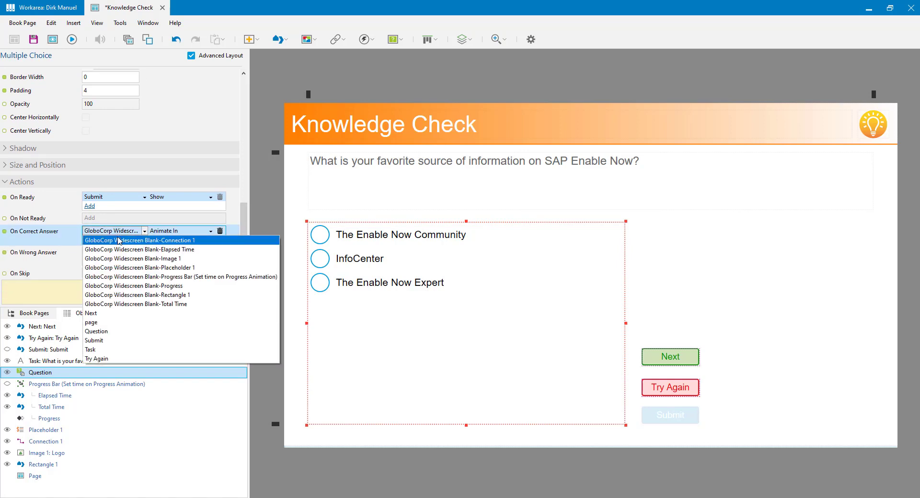
pyautogui.click(115, 314)
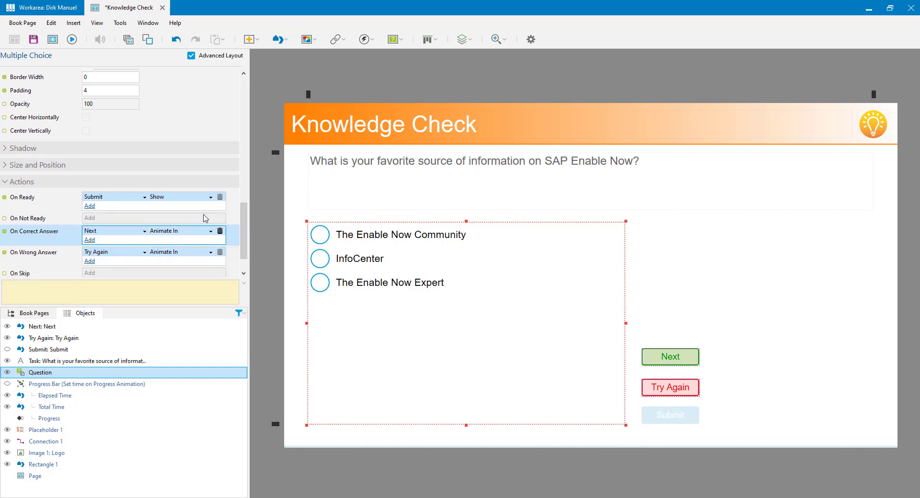
pyautogui.click(212, 231)
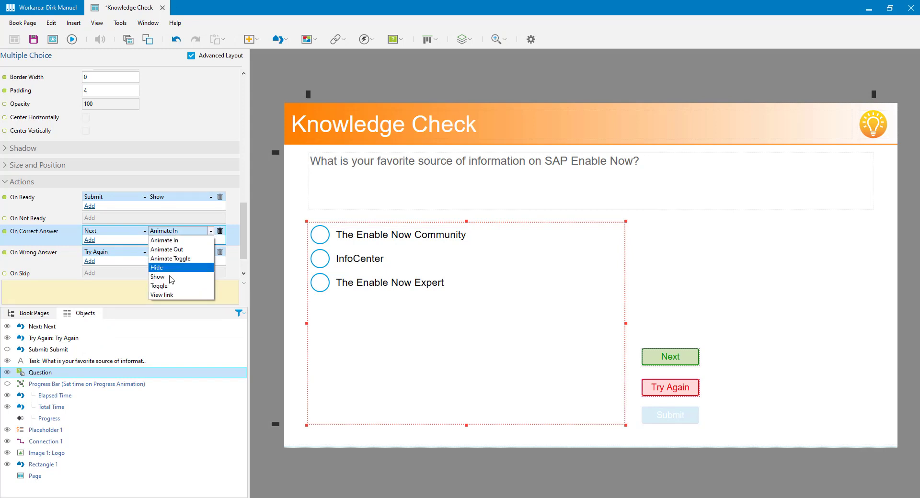
pyautogui.click(169, 279)
pyautogui.click(211, 252)
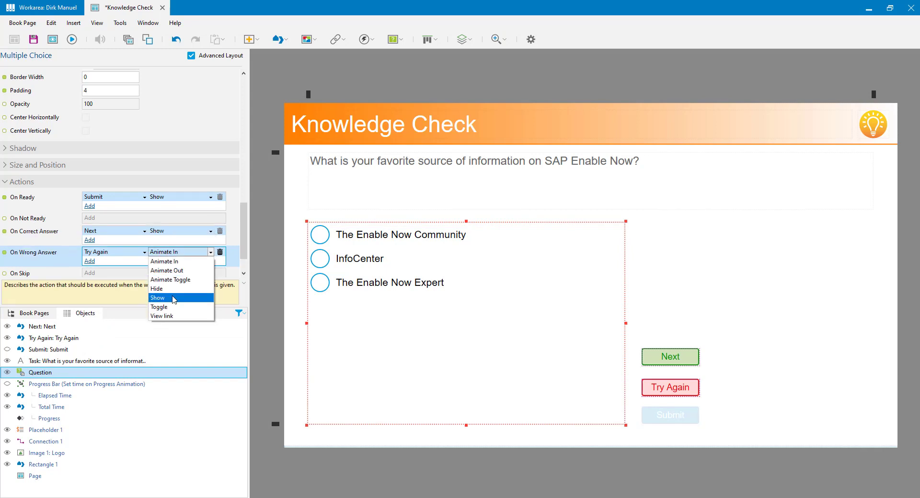
pyautogui.click(174, 300)
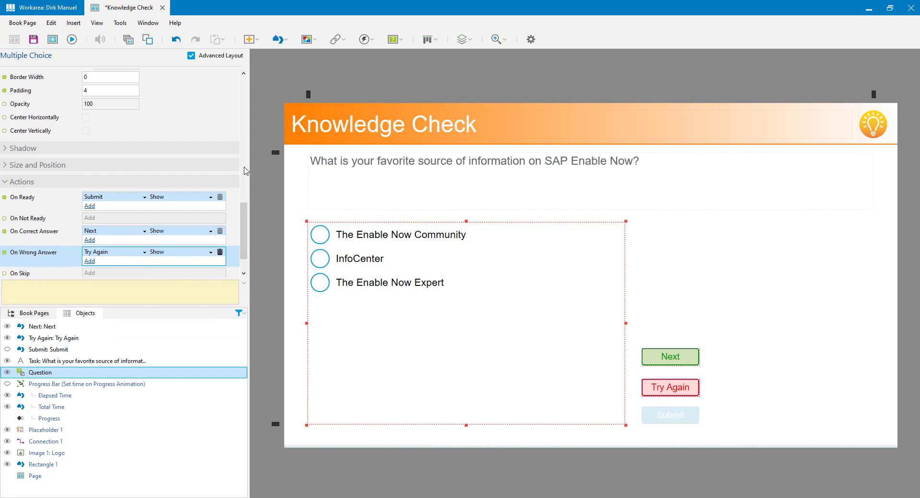
pyautogui.click(688, 361)
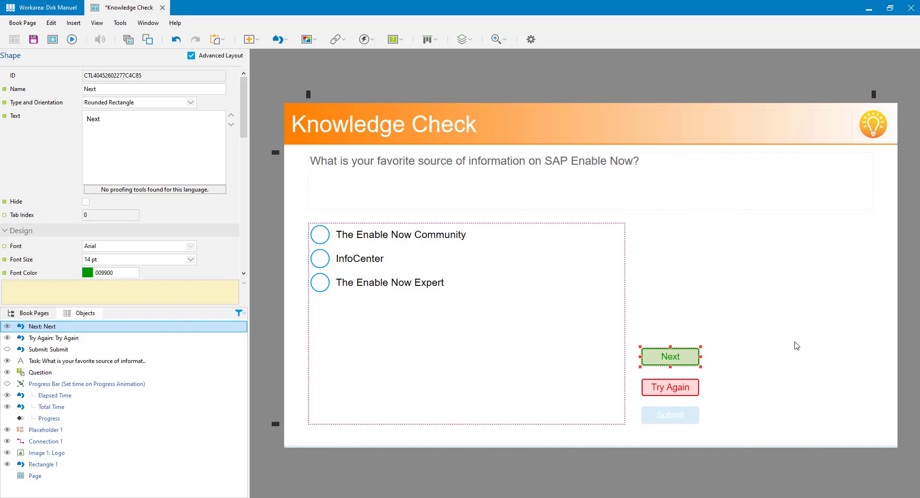
# - Set Next's Link to the Next book page action (action:book_next)
pyautogui.moveTo(247, 83); pyautogui.dragTo(247, 201)
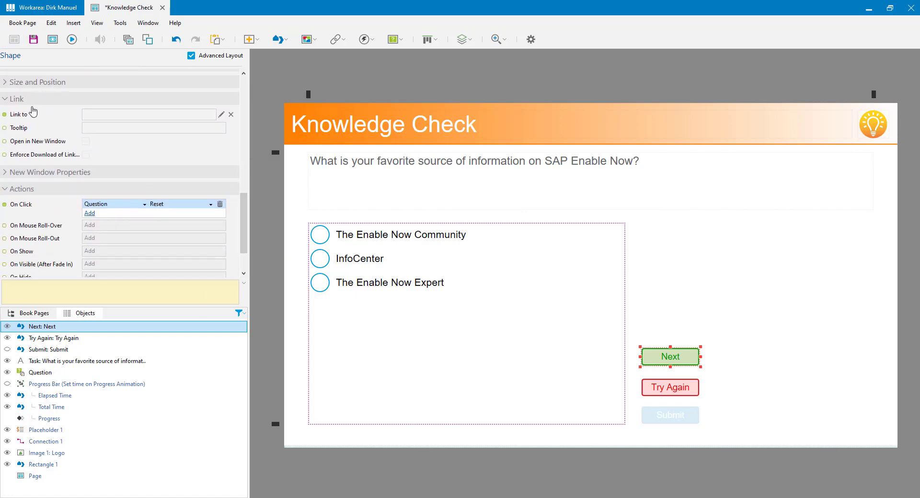
pyautogui.click(14, 115)
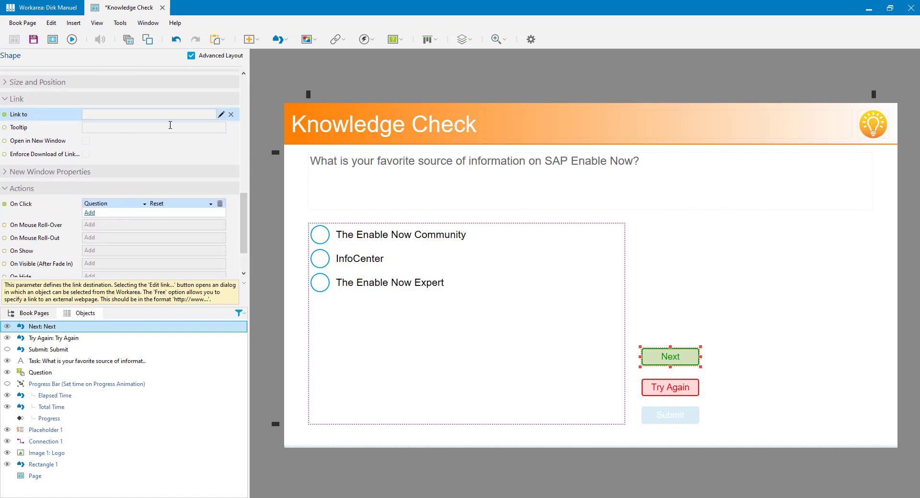
pyautogui.click(221, 114)
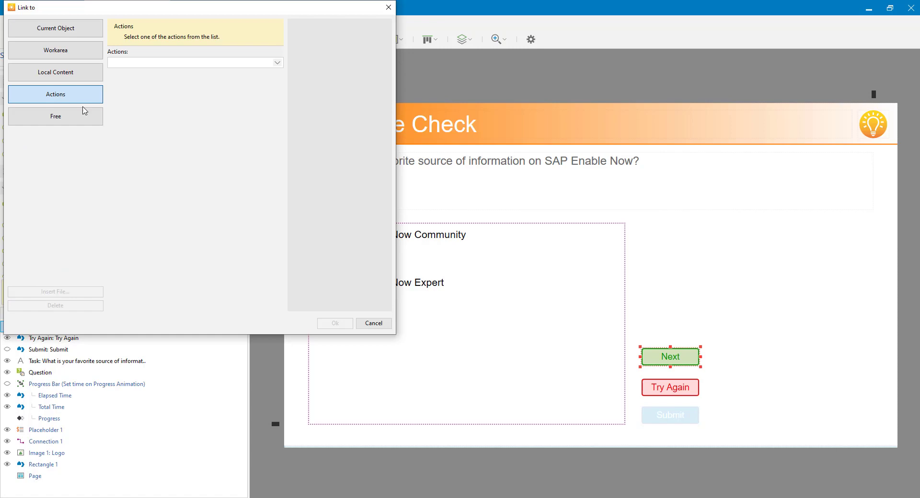
pyautogui.click(277, 64)
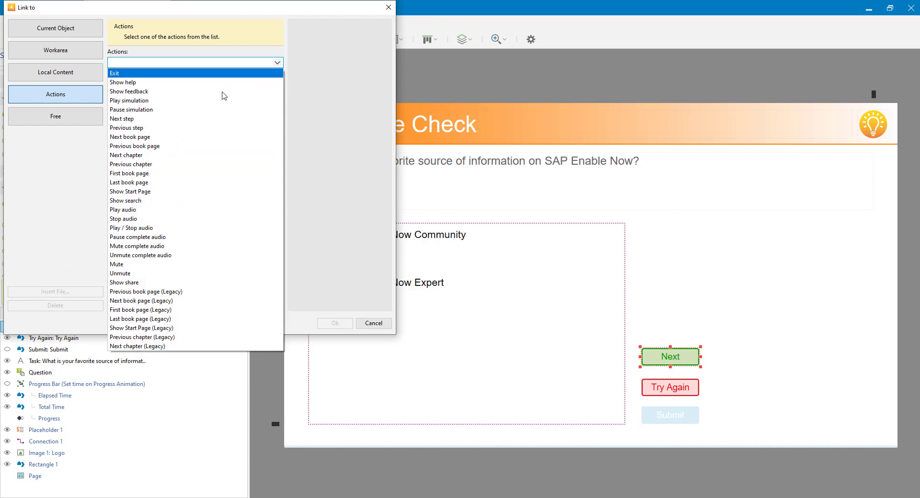
pyautogui.click(161, 138)
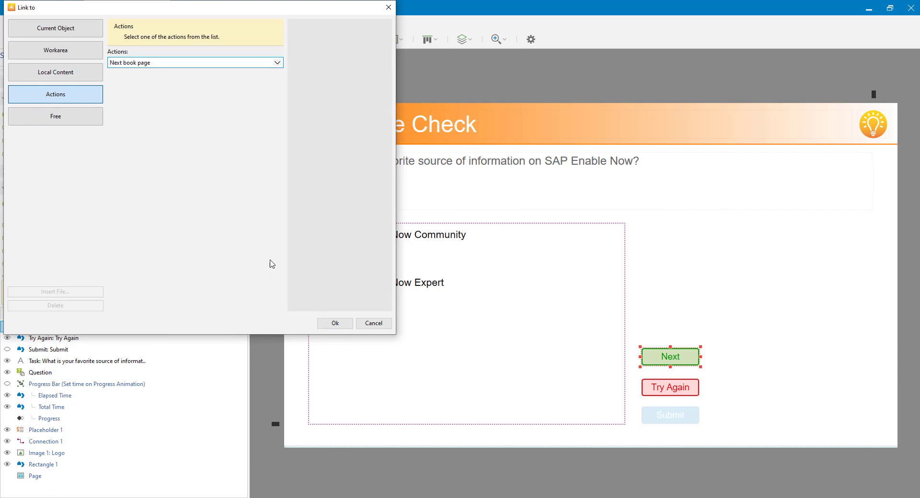
pyautogui.click(335, 324)
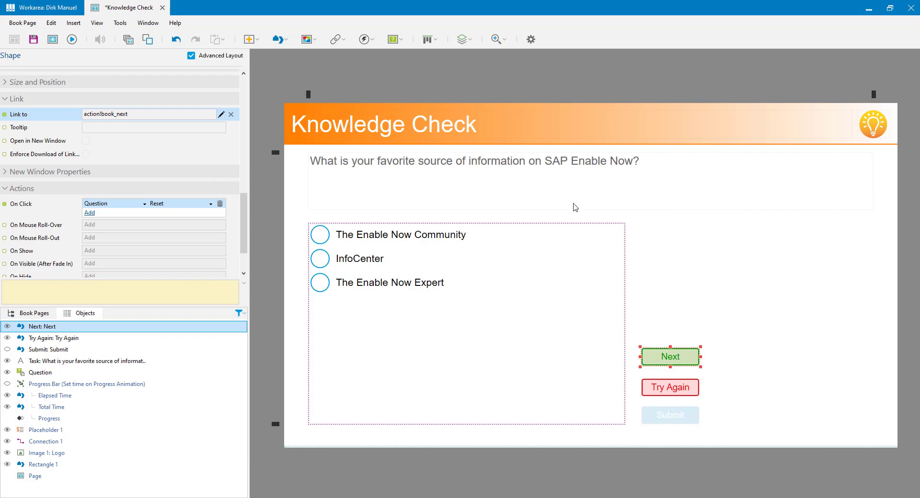
# - Add a second On Click action making Submit hide itself
pyautogui.click(688, 417)
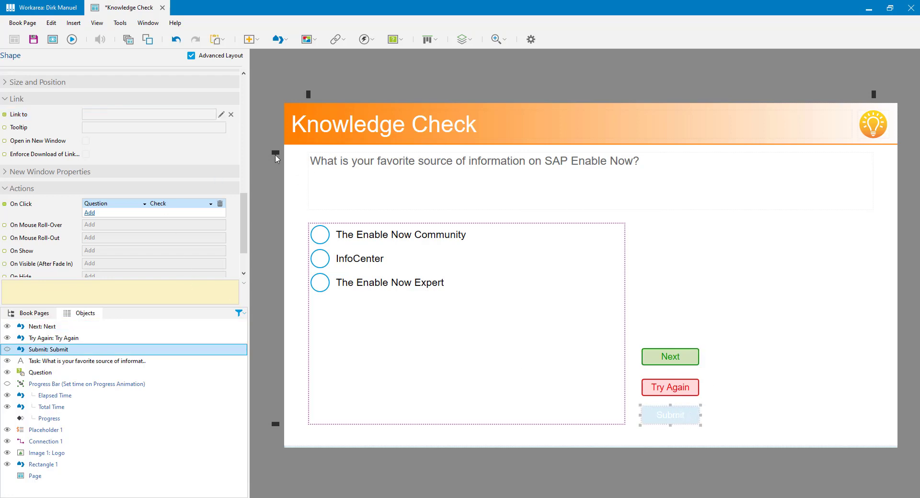
pyautogui.click(90, 214)
pyautogui.click(120, 213)
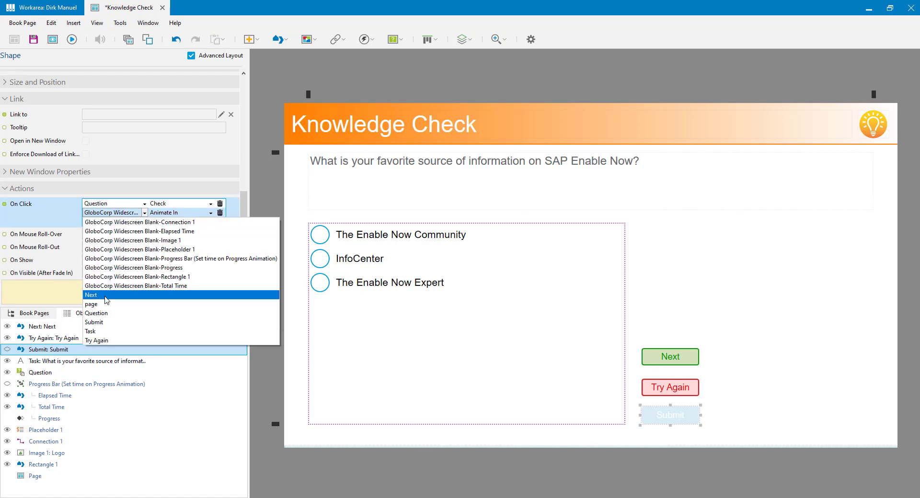
pyautogui.click(111, 322)
pyautogui.click(179, 213)
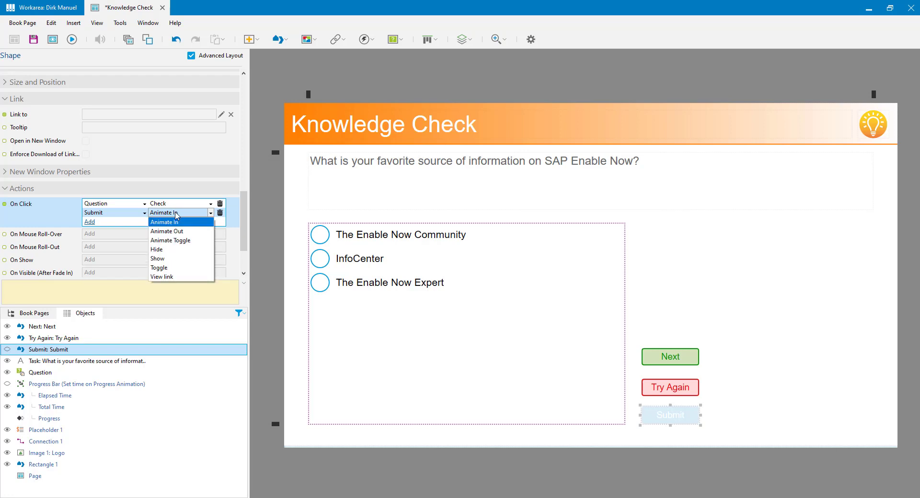
pyautogui.click(177, 251)
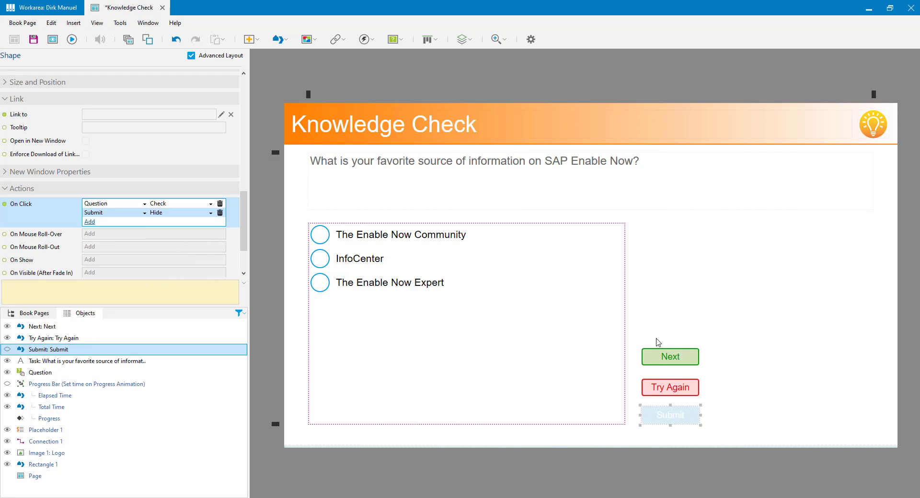
# - Make Try Again hide itself on click, and start Next and Try Again hidden
pyautogui.click(683, 386)
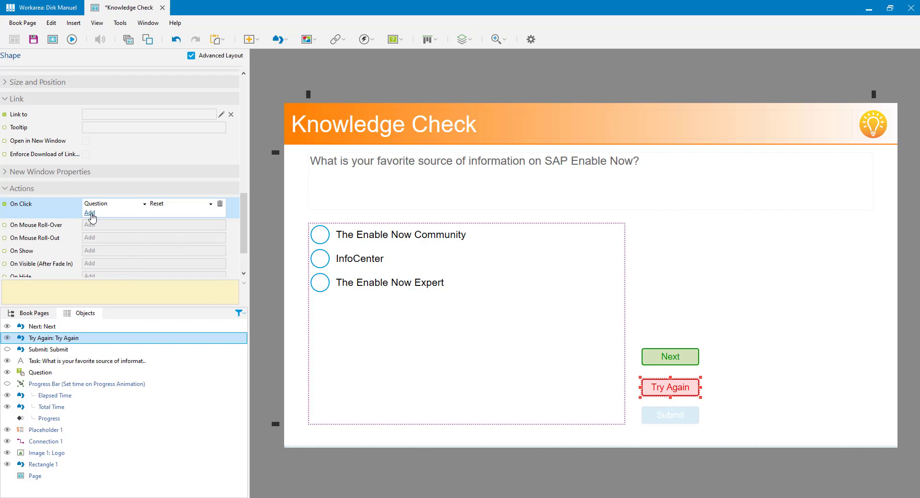
pyautogui.click(89, 213)
pyautogui.click(112, 212)
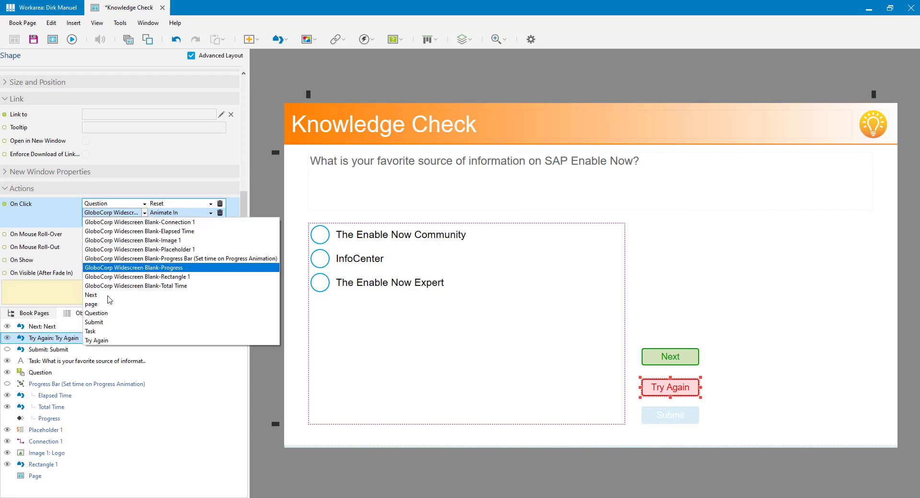
pyautogui.click(96, 340)
pyautogui.click(173, 213)
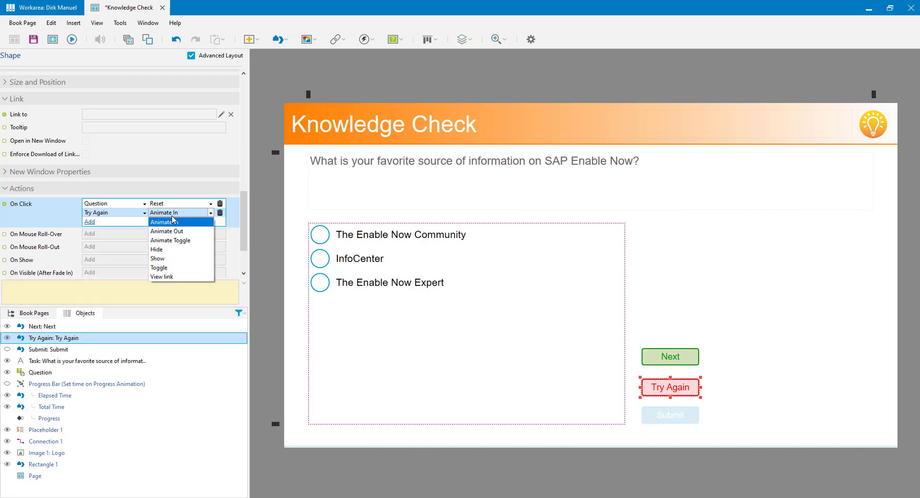
pyautogui.click(168, 250)
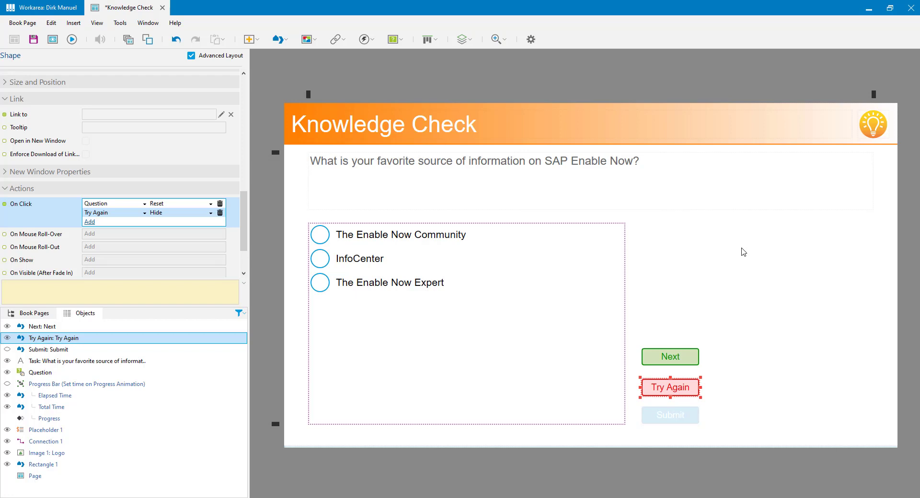
pyautogui.moveTo(695, 326); pyautogui.dragTo(736, 453)
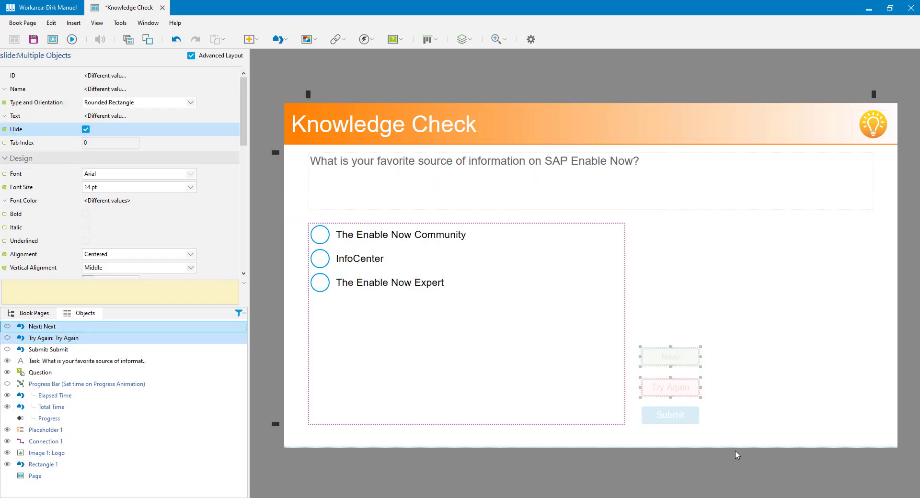
# - Preview the quiz, submit the wrong answer InfoCenter, and reset with Try Again
pyautogui.click(283, 71)
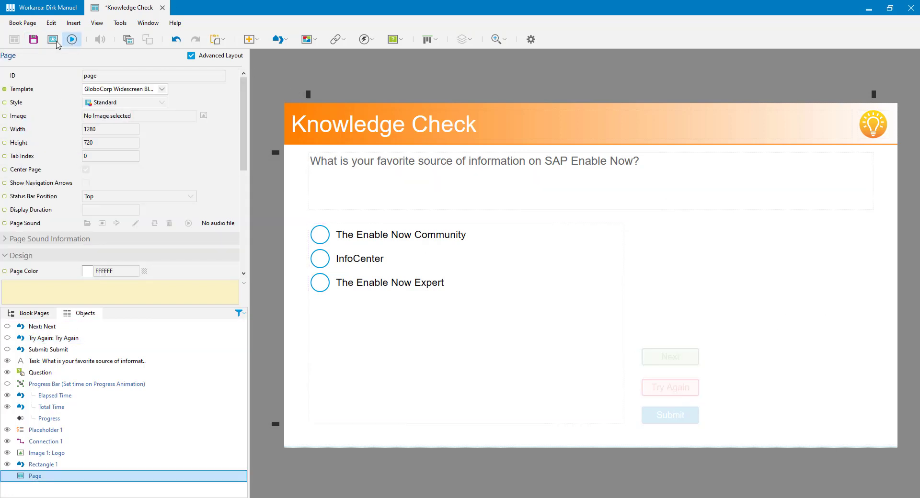
pyautogui.click(53, 40)
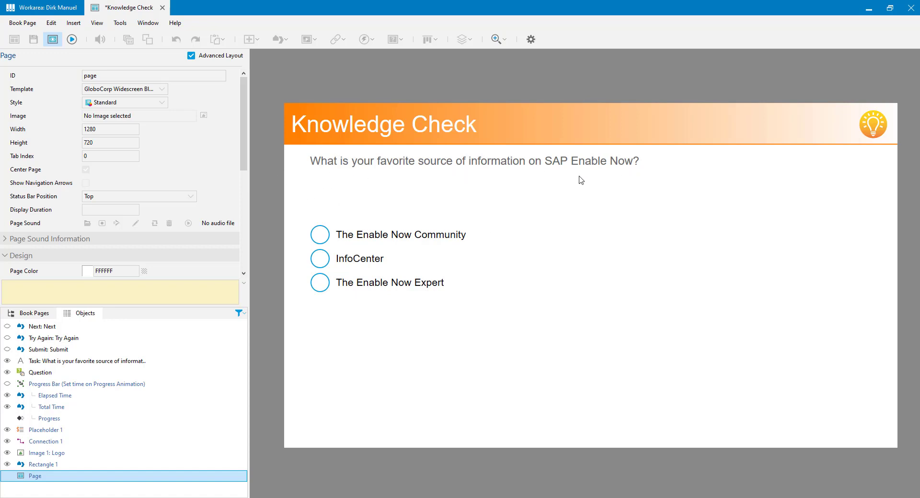
pyautogui.click(321, 261)
pyautogui.click(320, 260)
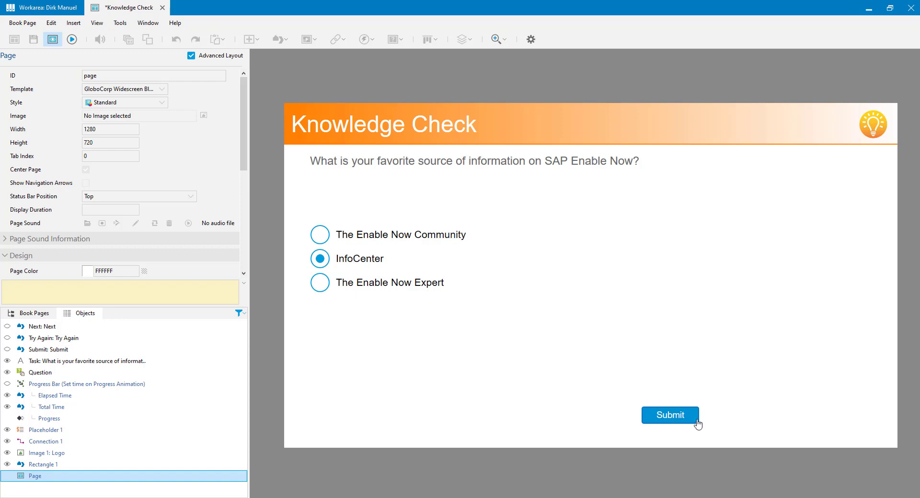
pyautogui.click(670, 417)
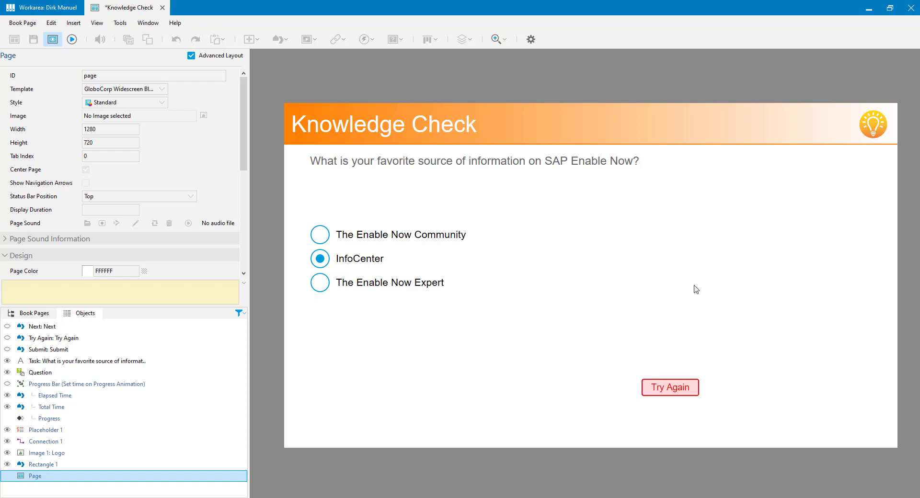
pyautogui.click(676, 392)
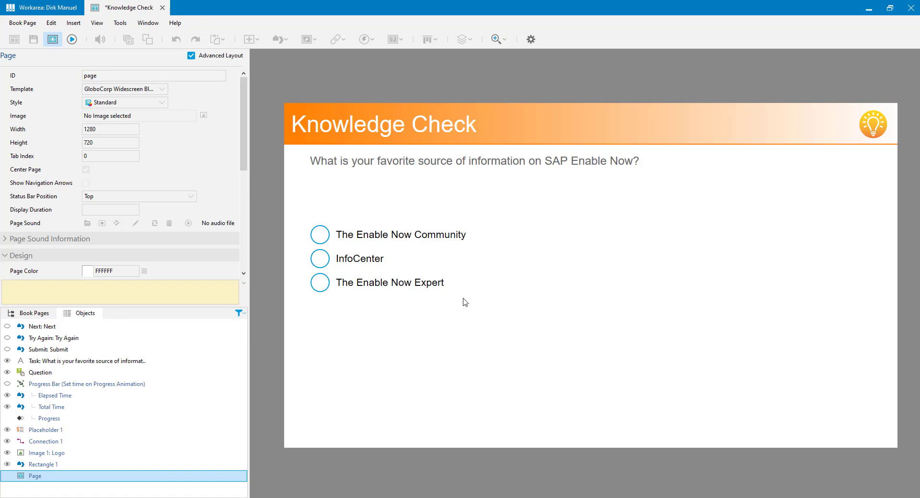
# - Submit the correct answer 'The Enable Now Expert' to reveal Next, then exit preview
pyautogui.click(321, 239)
pyautogui.click(320, 283)
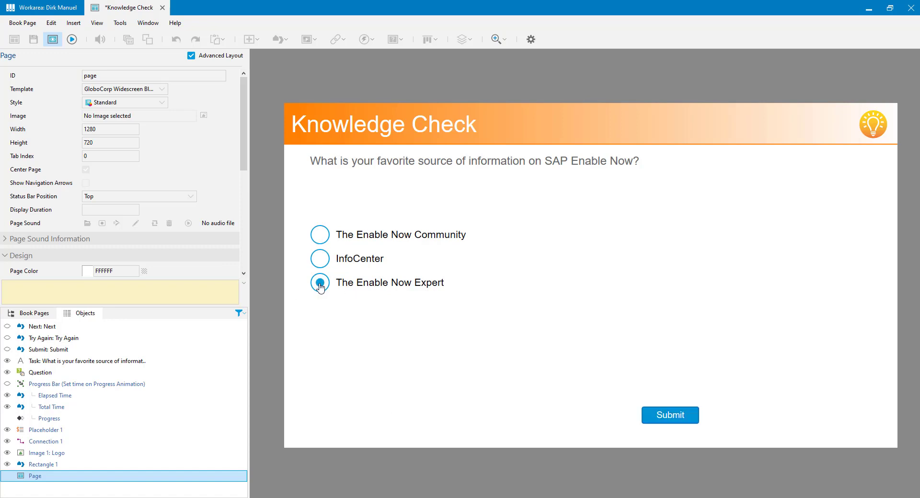
pyautogui.click(683, 417)
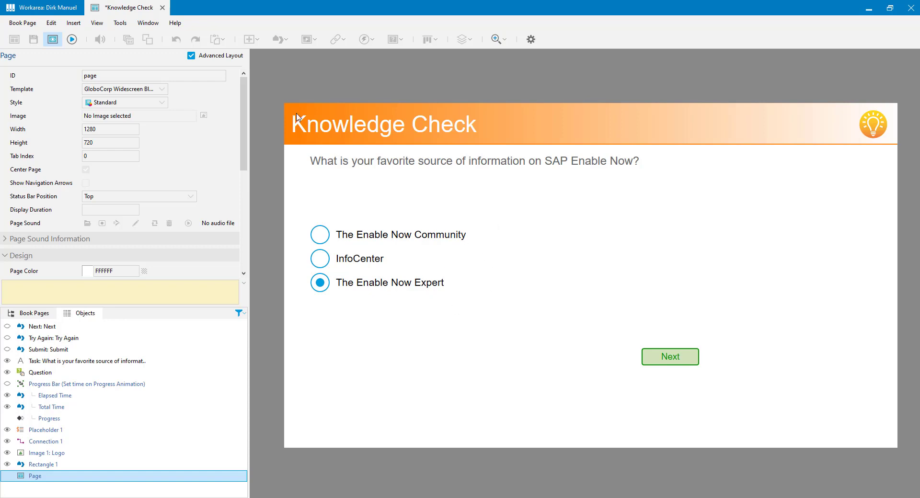
pyautogui.click(52, 39)
# - Right-align Next, Try Again and Submit and drag them down onto Submit's spot
pyautogui.moveTo(692, 318); pyautogui.dragTo(685, 439)
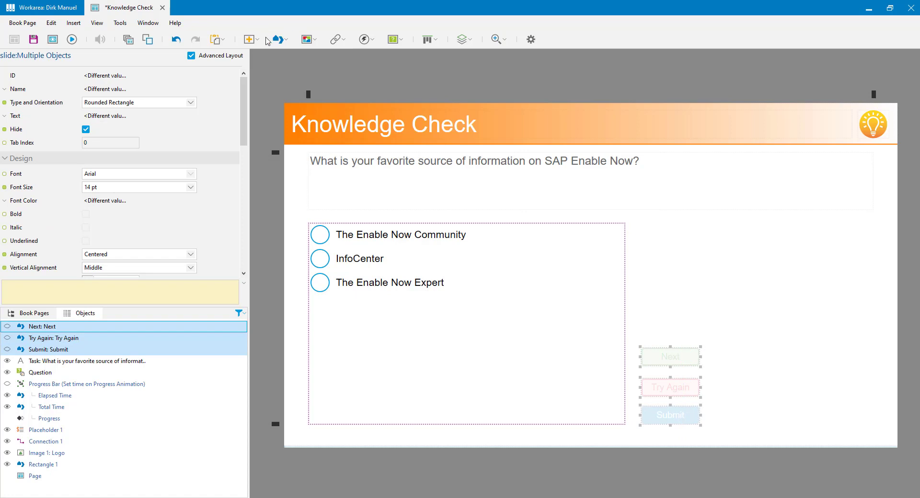
pyautogui.click(437, 40)
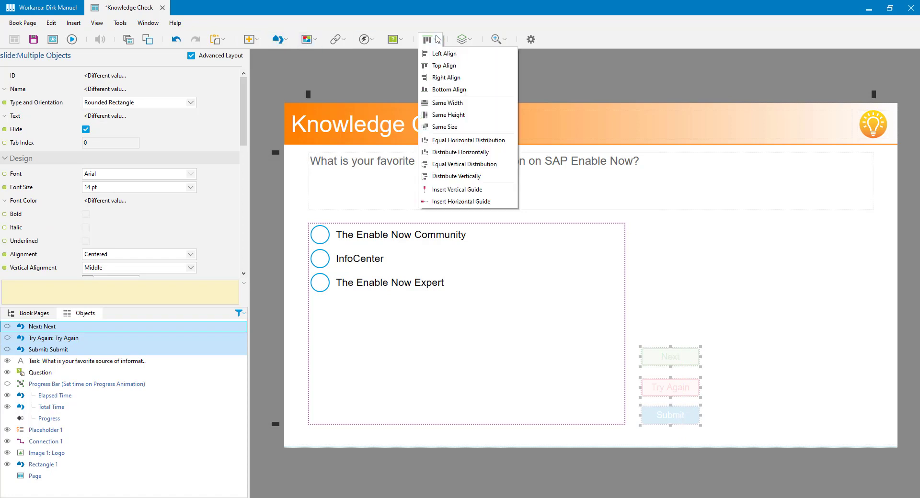
pyautogui.click(455, 53)
pyautogui.click(437, 39)
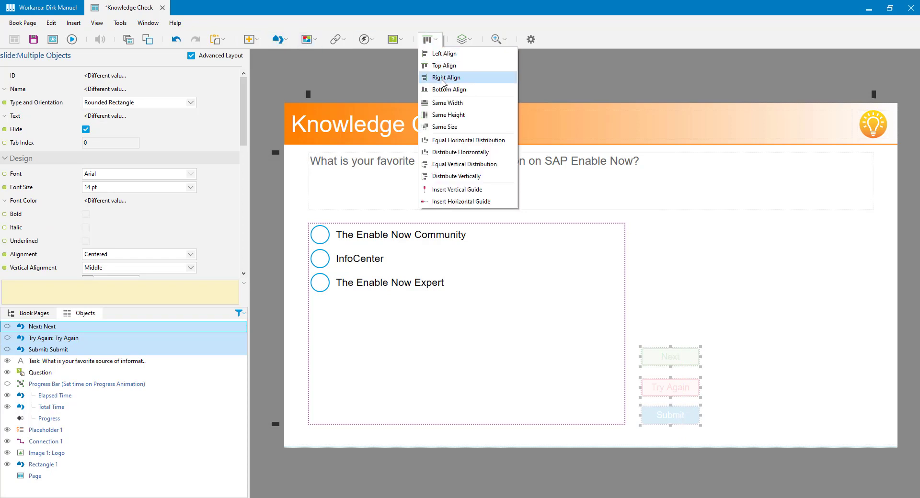
pyautogui.click(442, 78)
pyautogui.moveTo(684, 357); pyautogui.dragTo(679, 418)
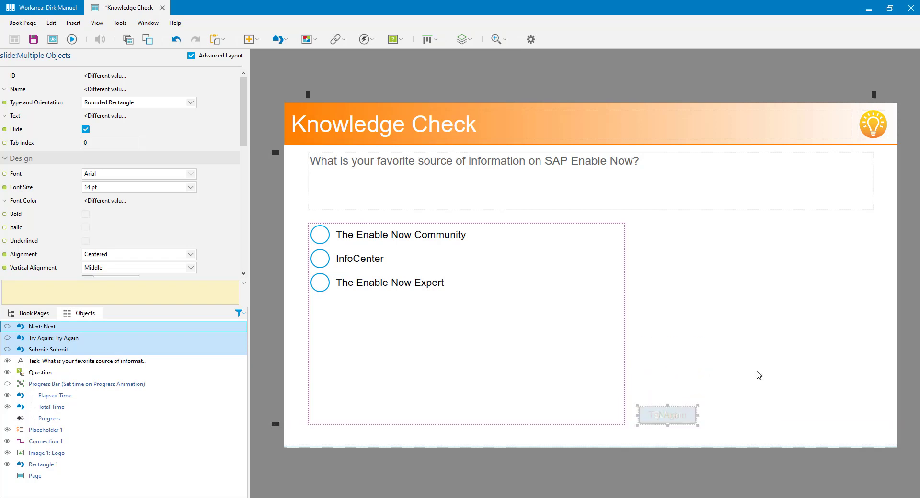
pyautogui.click(776, 340)
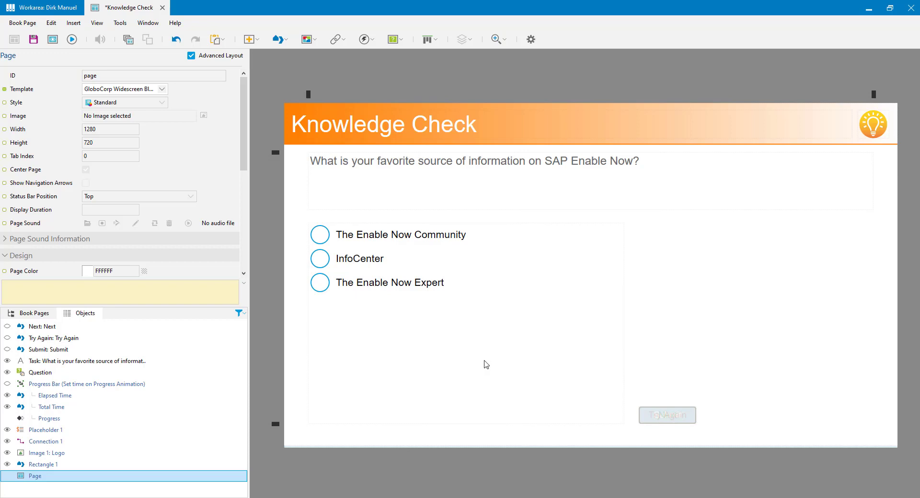
pyautogui.click(396, 240)
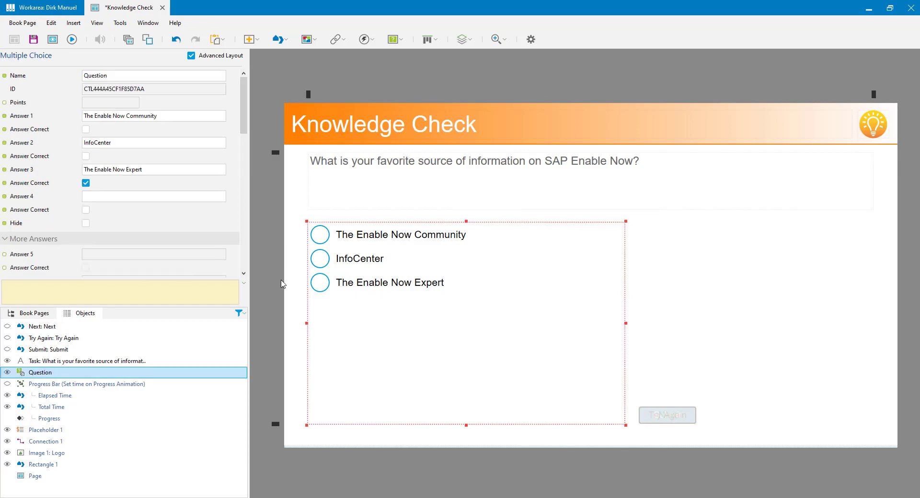
pyautogui.click(490, 168)
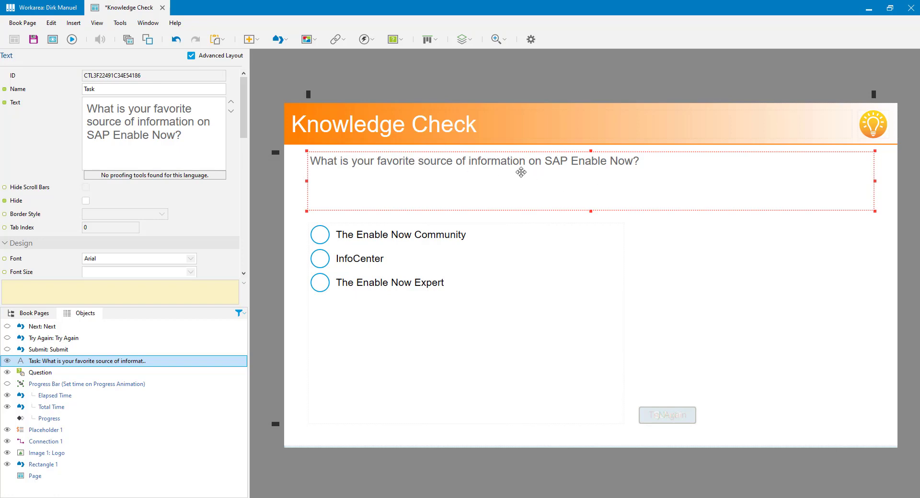
pyautogui.click(427, 259)
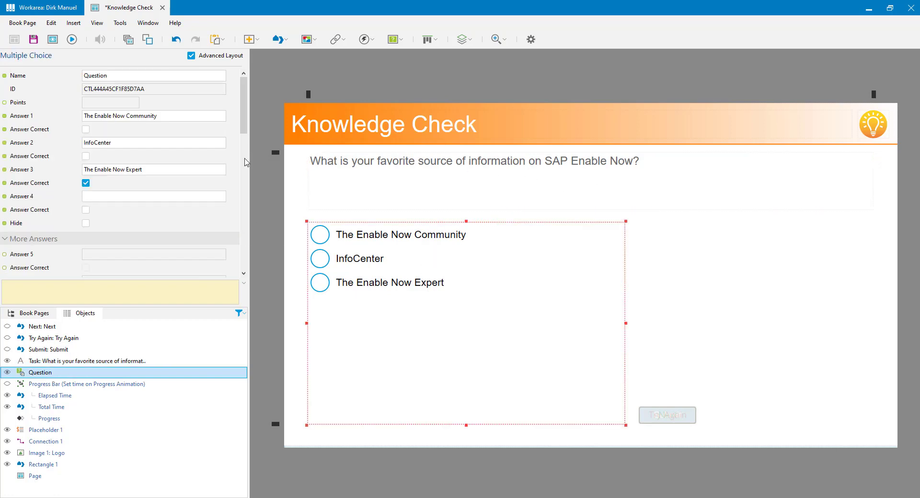
pyautogui.moveTo(245, 105); pyautogui.dragTo(249, 242)
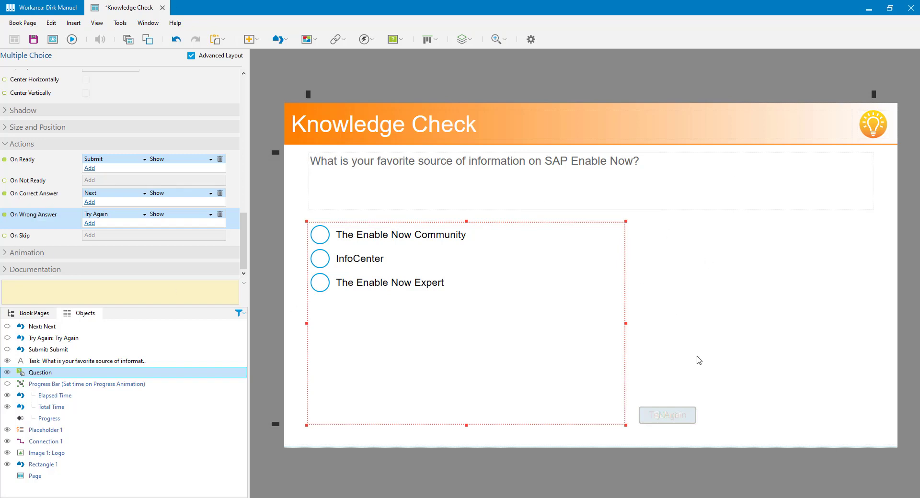
pyautogui.click(54, 352)
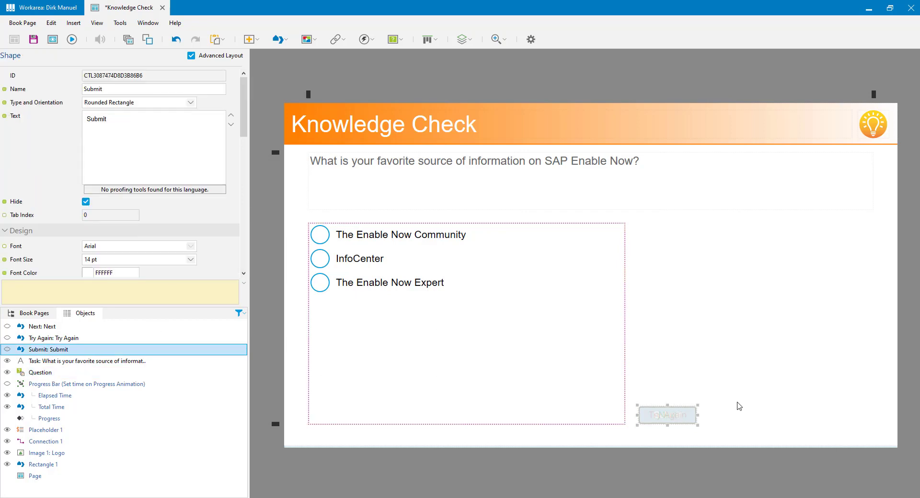
pyautogui.scroll(-10, 247, 108)
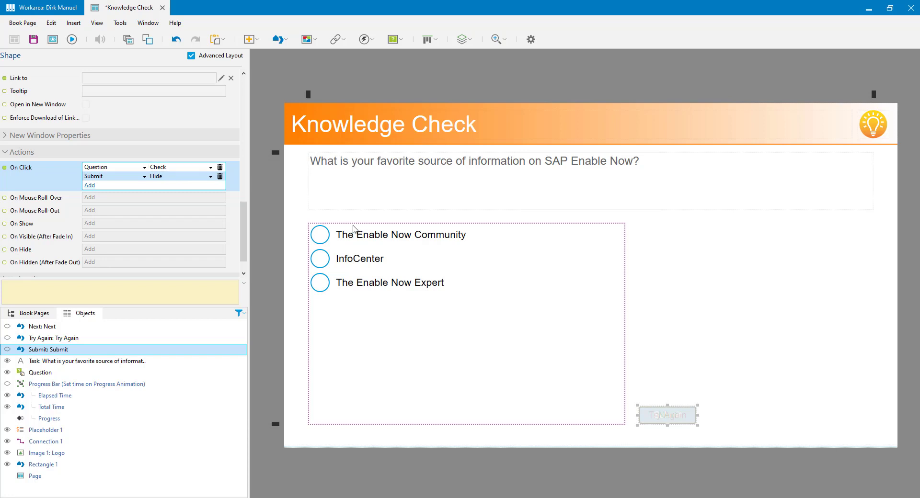
pyautogui.click(210, 167)
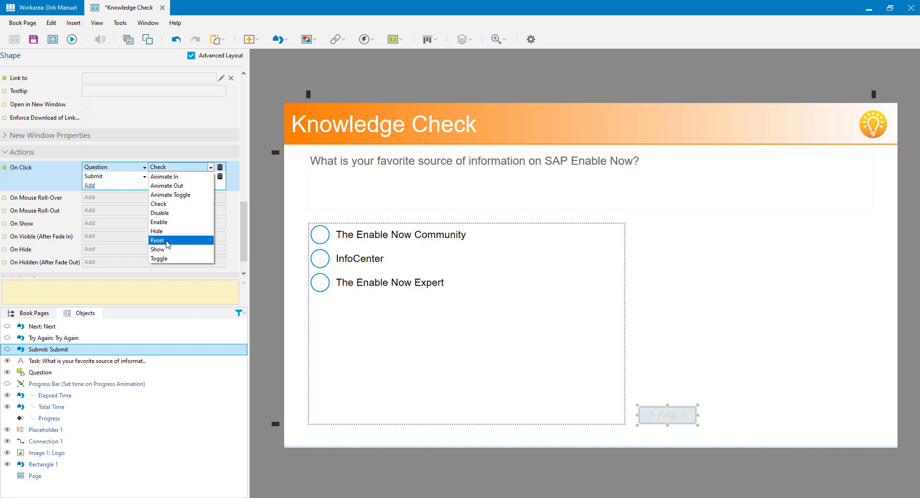
pyautogui.click(209, 168)
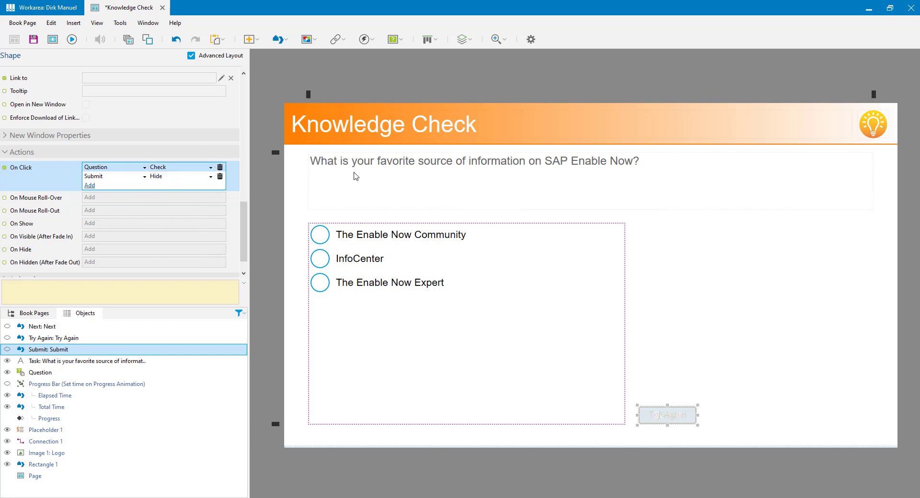
pyautogui.click(306, 198)
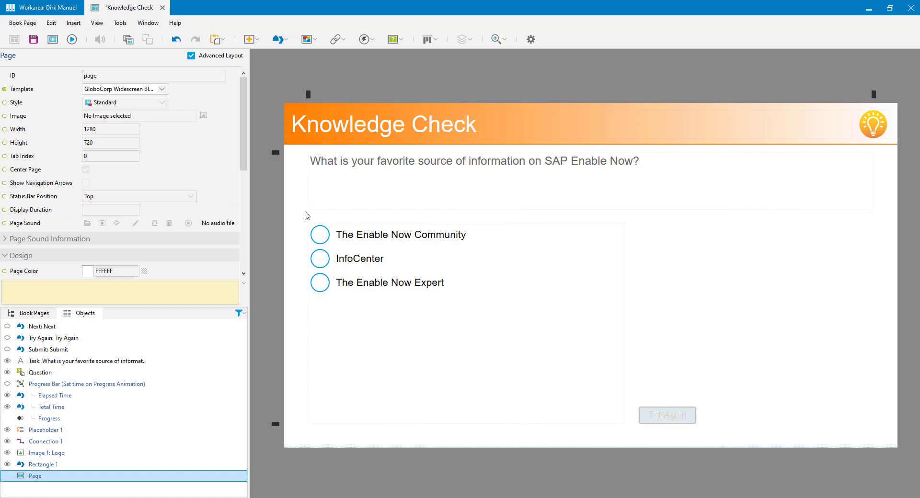
pyautogui.click(363, 260)
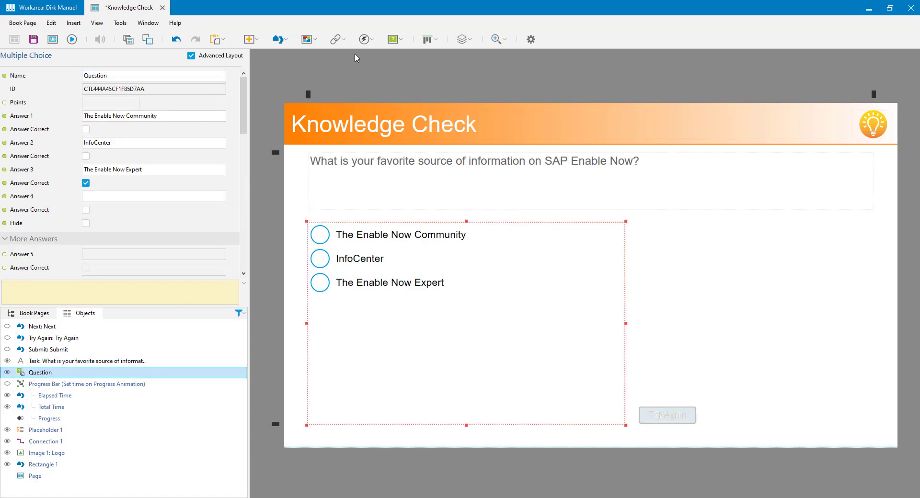